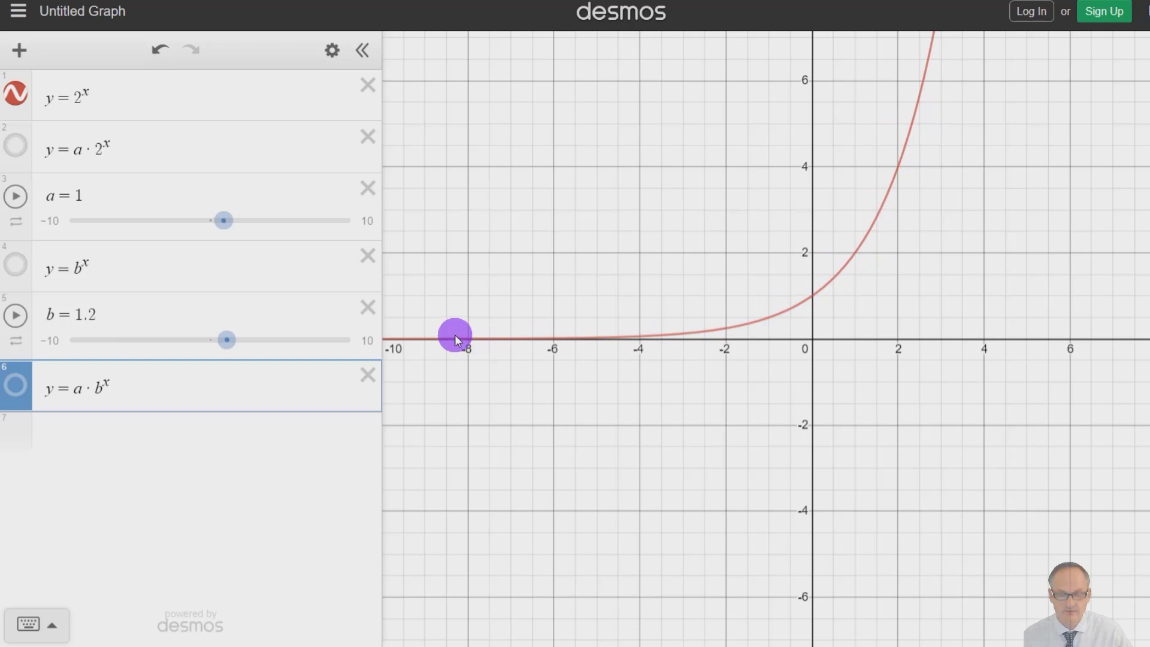
Show the y-intercept of y = 2^x and follow the curve far into the negative x-values.
click(815, 298)
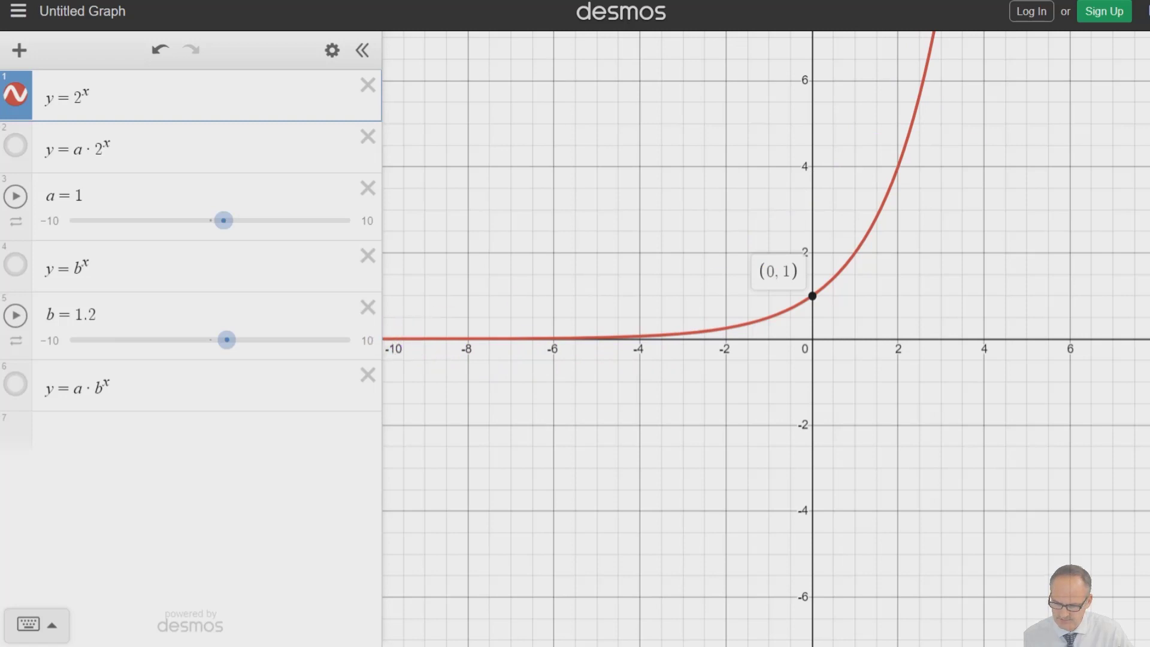
click(1149, 93)
drag(559, 329, 1131, 304)
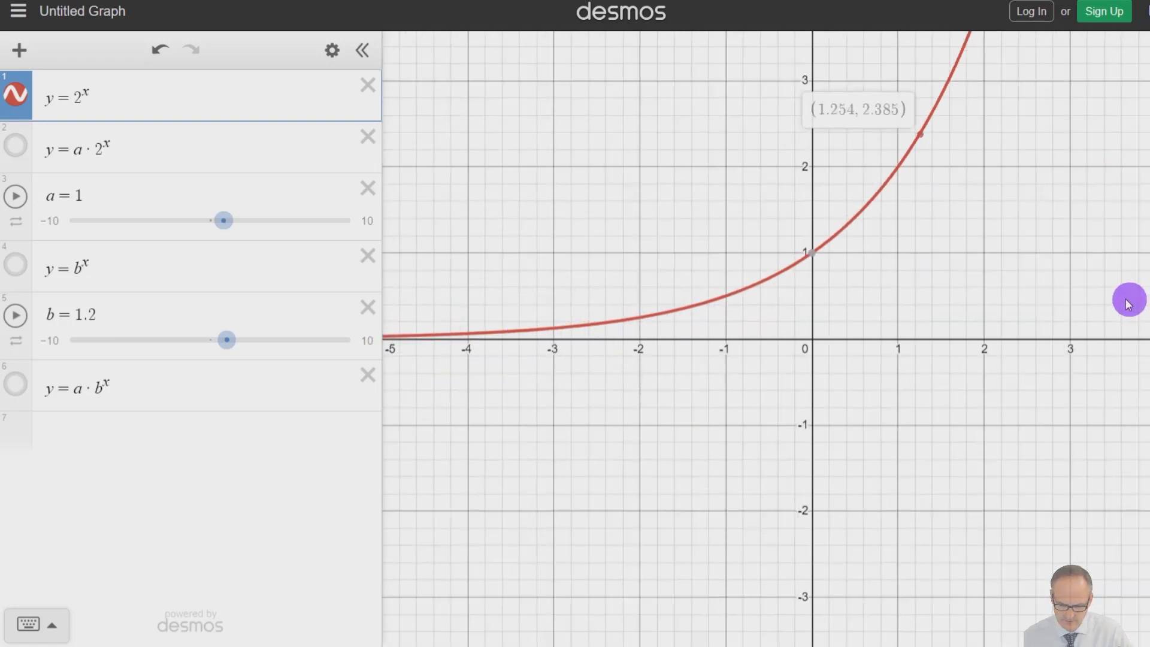
click(1149, 93)
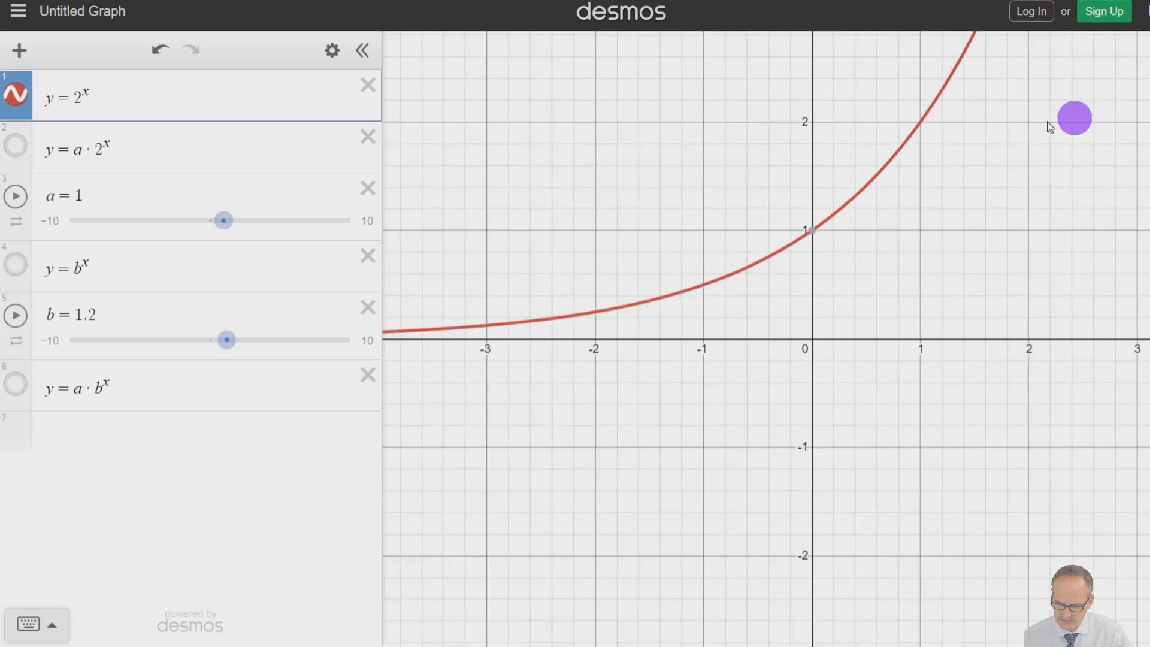
drag(672, 327, 1149, 287)
drag(458, 386, 1052, 376)
click(360, 398)
drag(570, 389, 1149, 423)
drag(617, 460, 1149, 457)
drag(611, 433, 1149, 435)
drag(572, 439, 1149, 430)
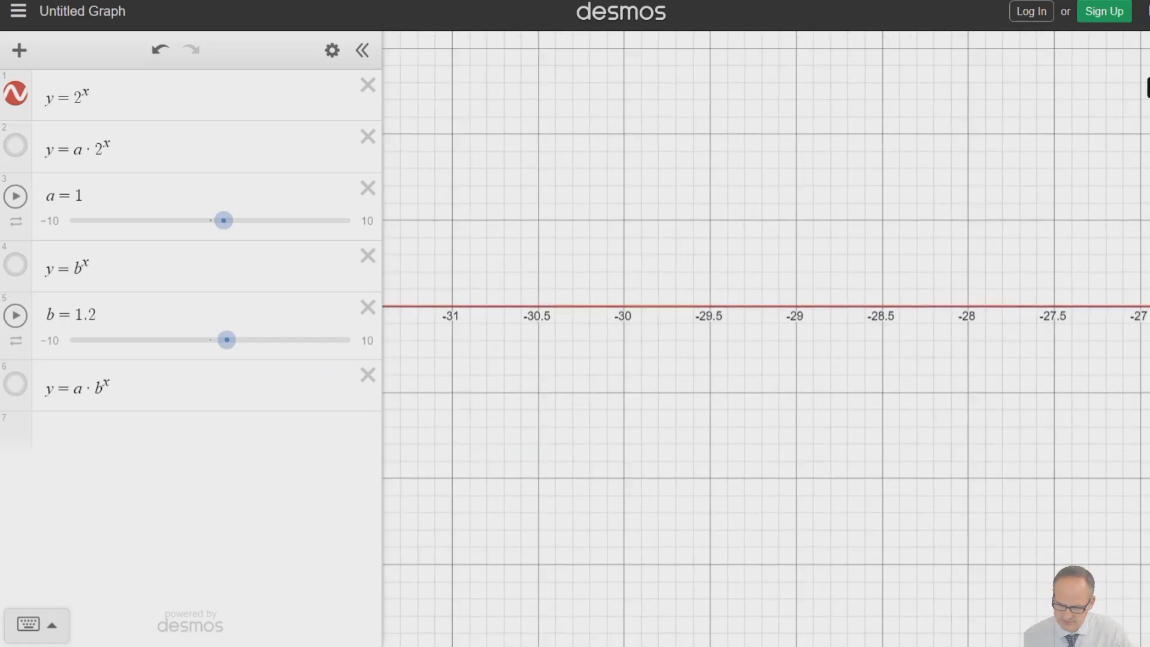
Examine a close-up of y = 2^x around x = -29 to compare the curve with the x-axis.
click(1149, 88)
click(1149, 88)
click(1149, 88)
click(1149, 88)
drag(896, 334, 886, 646)
click(1149, 88)
click(1149, 88)
drag(857, 247, 795, 646)
drag(797, 123, 881, 439)
click(1149, 88)
click(1149, 88)
click(1149, 88)
click(1149, 88)
click(1149, 88)
click(1149, 88)
click(1149, 88)
click(1149, 88)
drag(808, 602, 907, 191)
click(1149, 88)
click(1149, 88)
click(1149, 88)
drag(808, 512, 822, 0)
drag(924, 506, 929, 406)
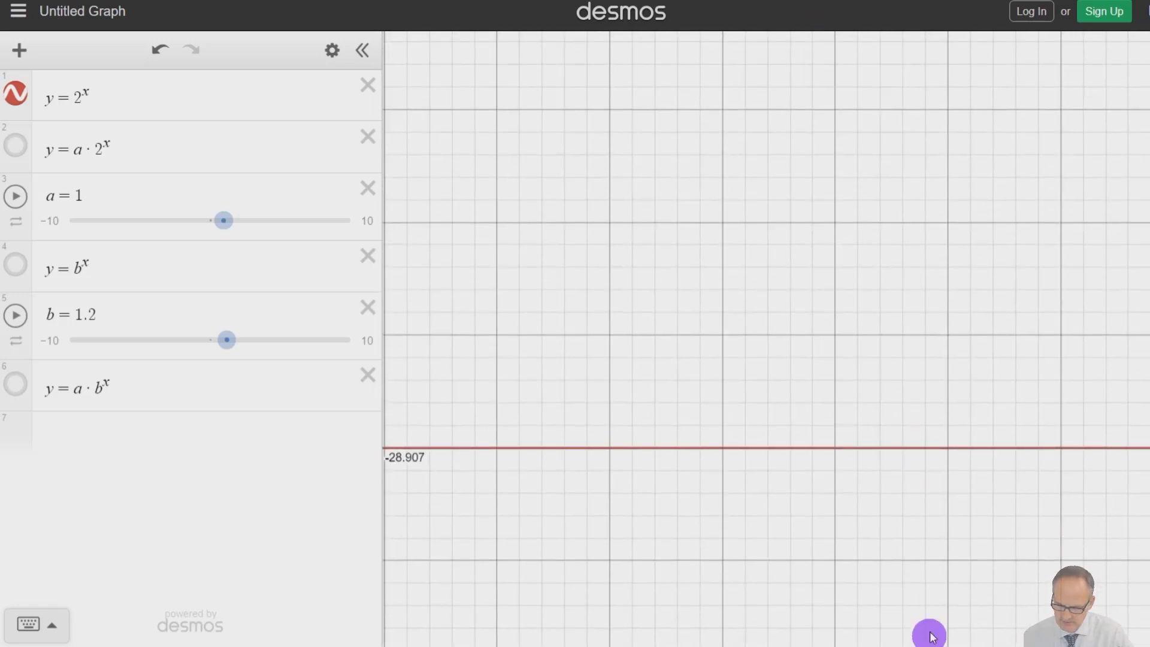
drag(930, 618, 941, 573)
drag(628, 441, 629, 438)
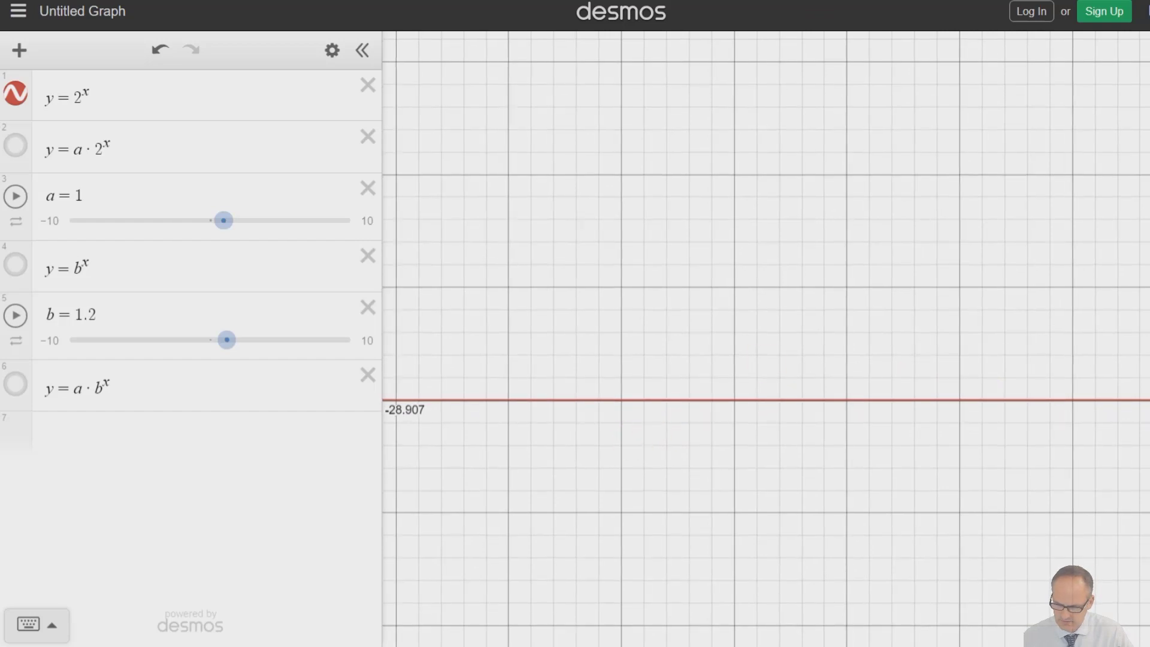
Bring the origin and the rising part of y = 2^x back into view at a wider scale.
click(1149, 117)
click(1149, 117)
click(1149, 117)
click(1149, 117)
scroll(805, 339, down, 20)
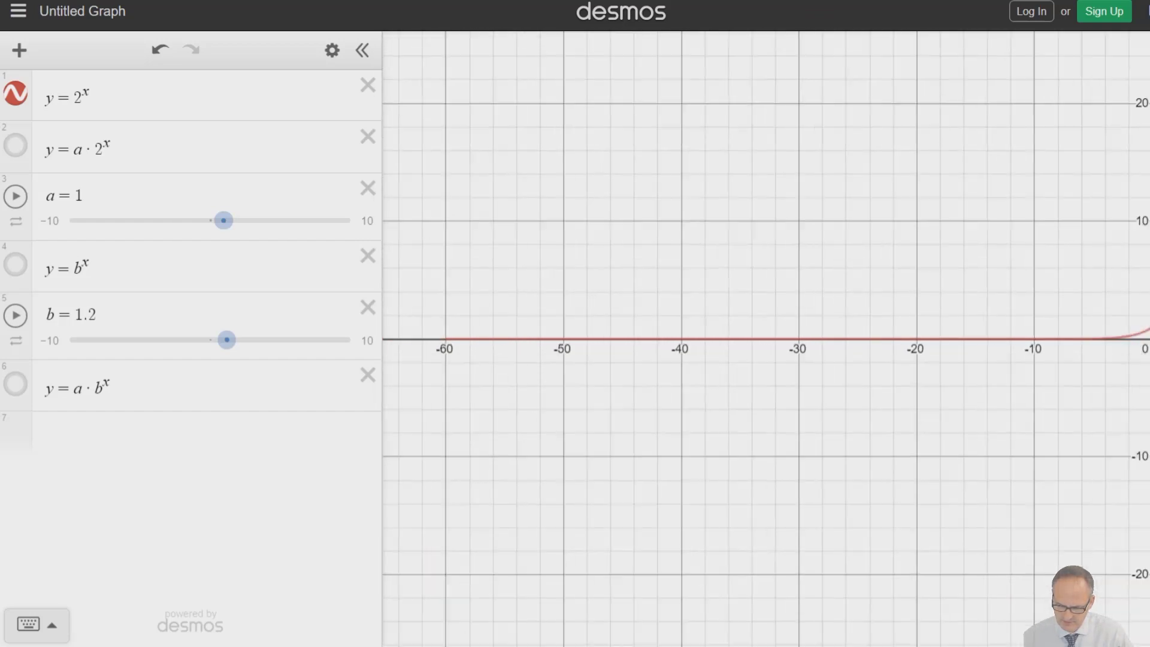
click(1149, 90)
click(1149, 90)
drag(1118, 393, 490, 495)
drag(605, 446, 969, 357)
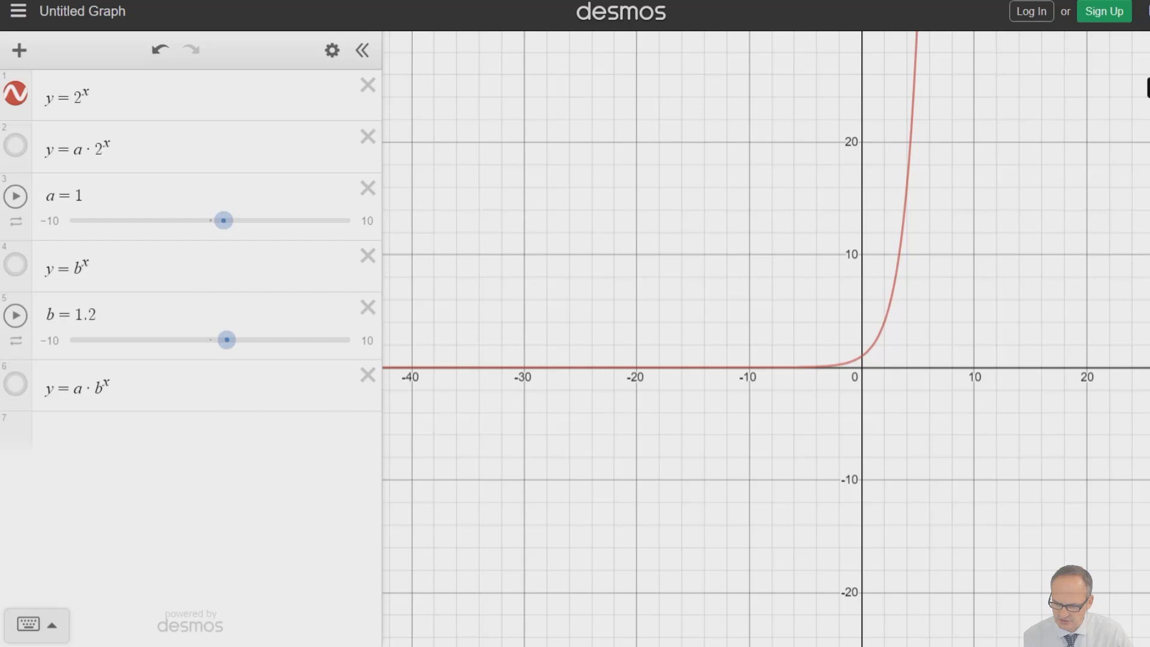
click(1149, 88)
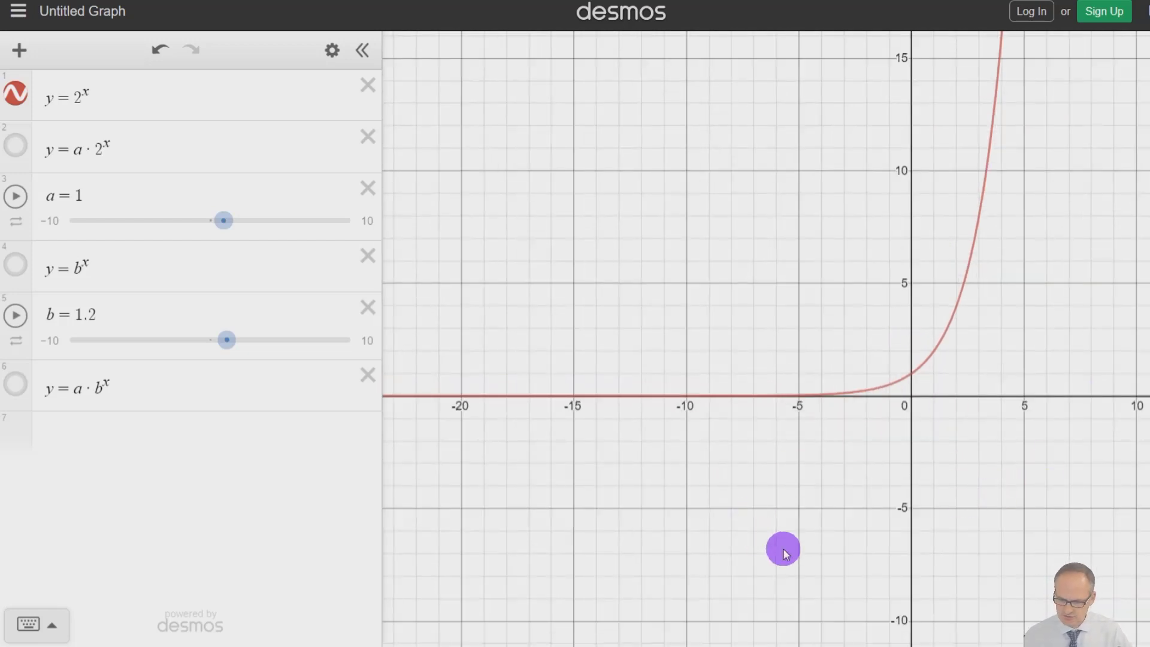
drag(777, 548, 782, 548)
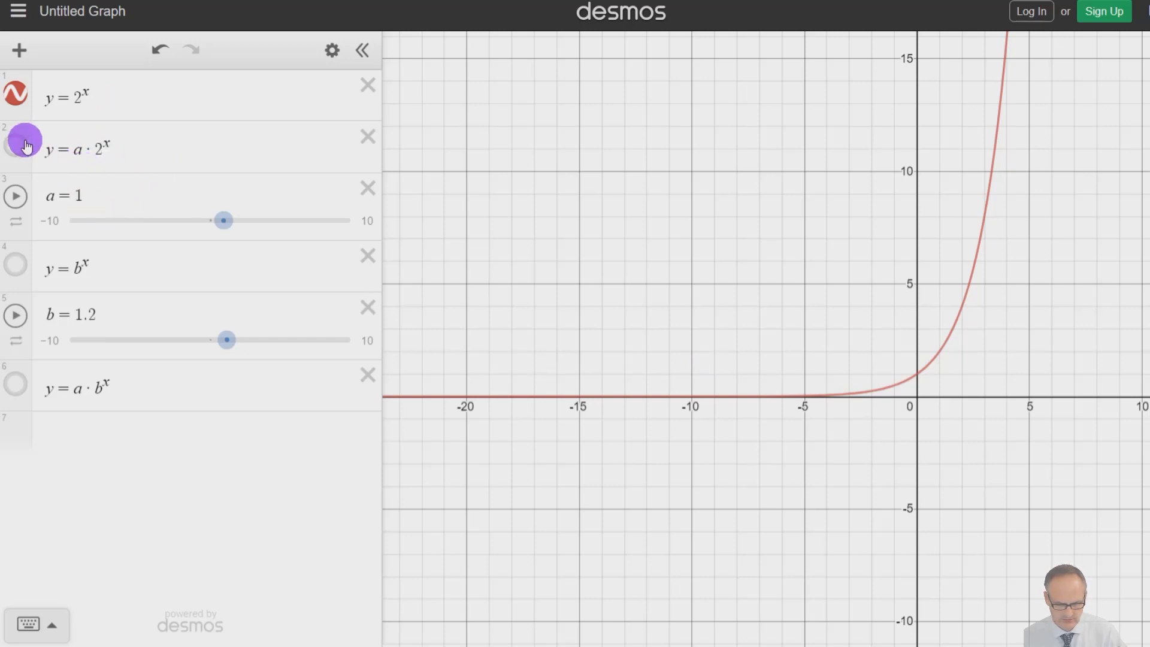
Graph only y = a·2^x in place of y = 2^x, set a to 2, and show the y-intercept.
click(16, 91)
click(15, 144)
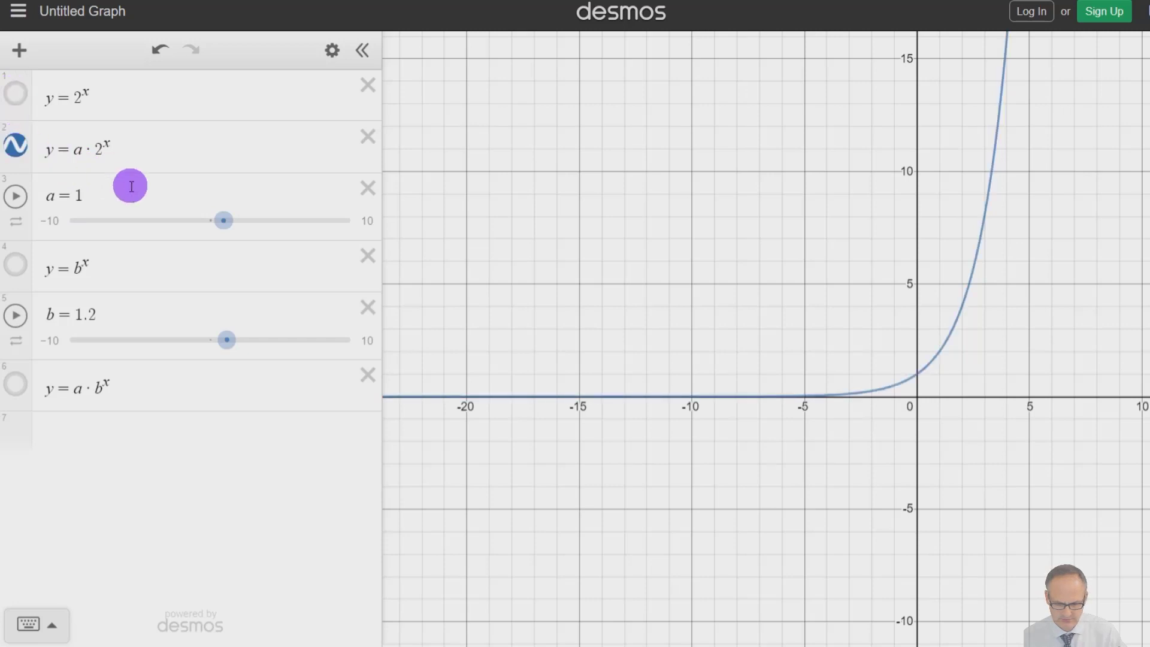
drag(230, 220, 243, 218)
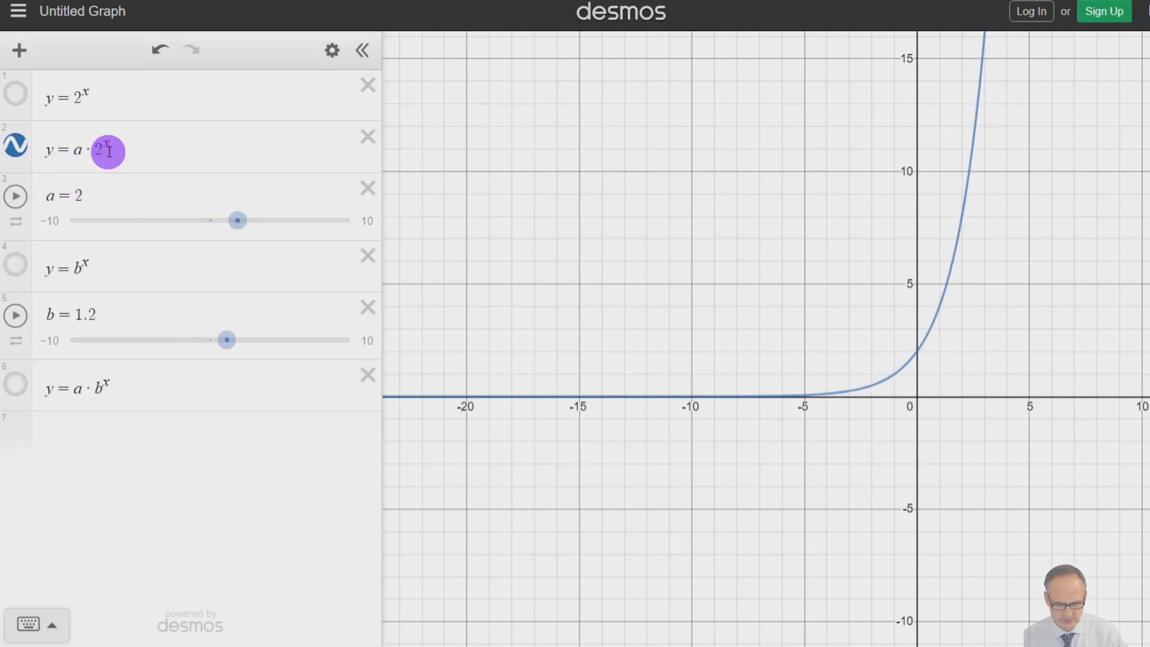
click(916, 350)
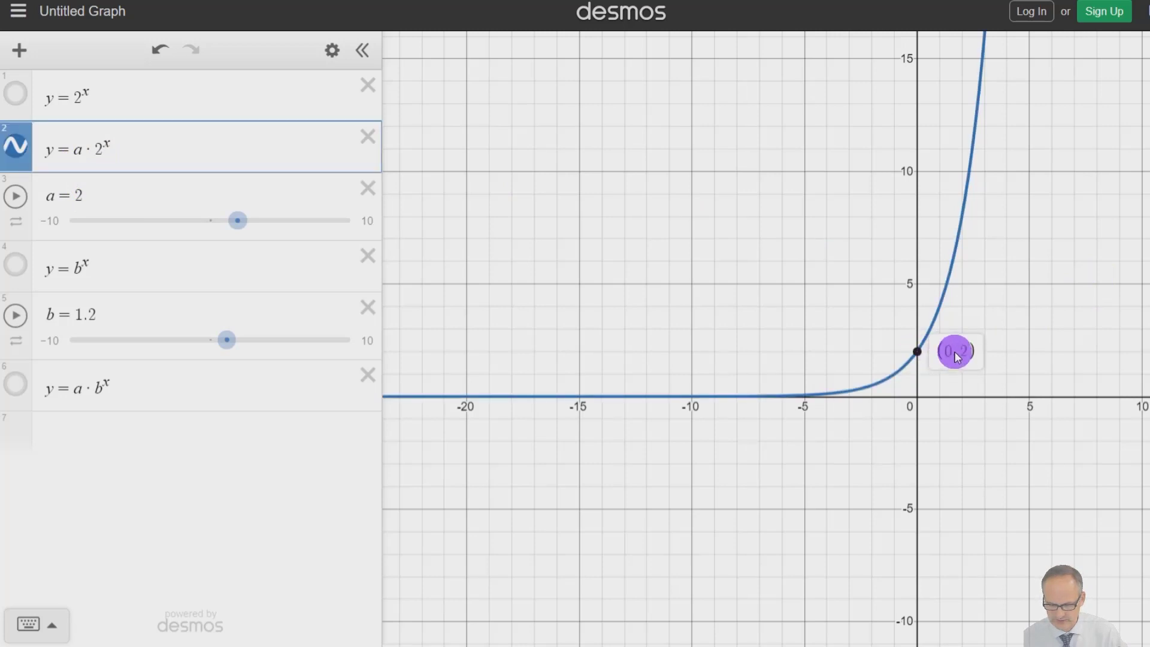
Raise a to 3.1, show the y-intercept of y = a·2^x, and lower a to 1.4.
drag(238, 219, 260, 219)
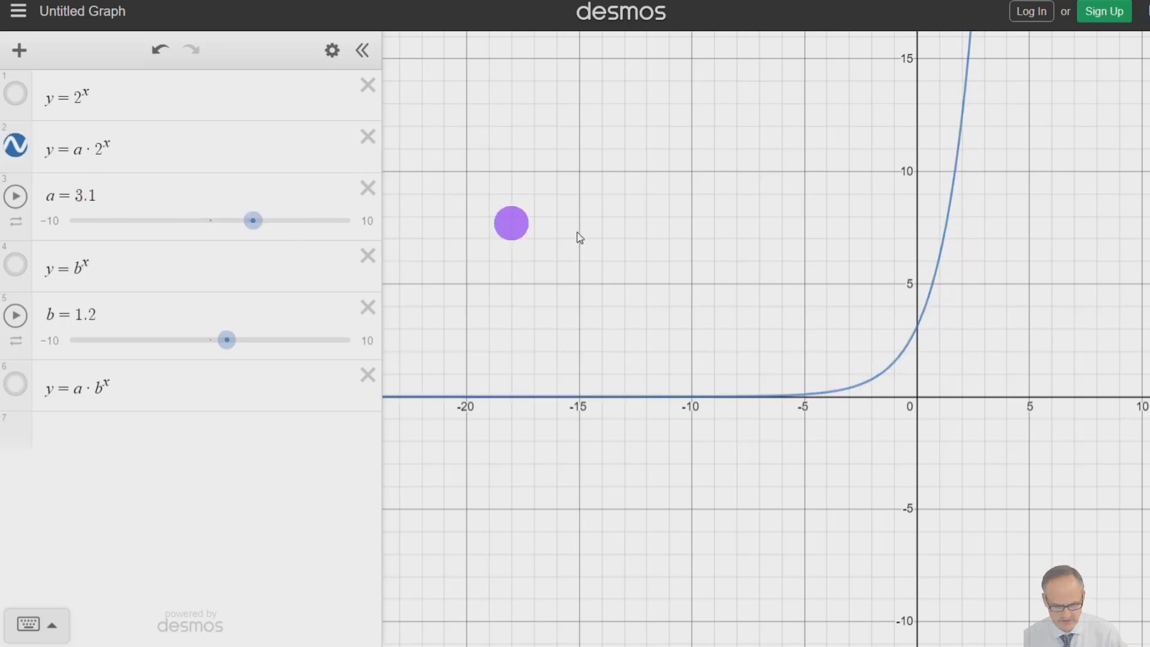
click(919, 329)
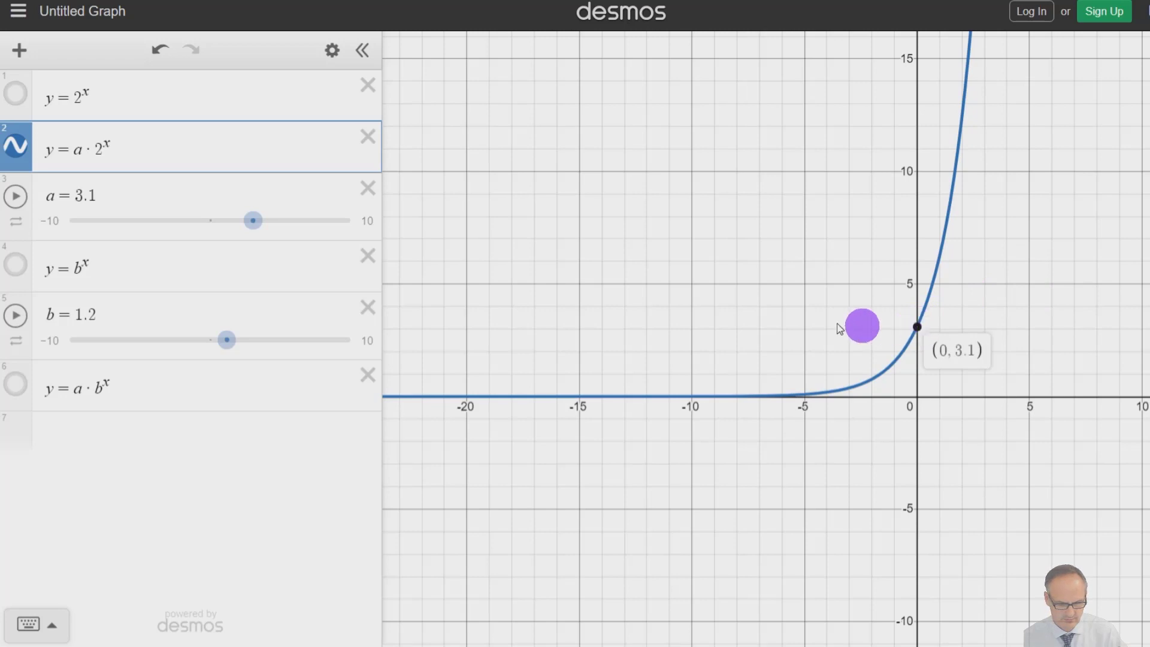
drag(257, 222, 230, 220)
click(1003, 409)
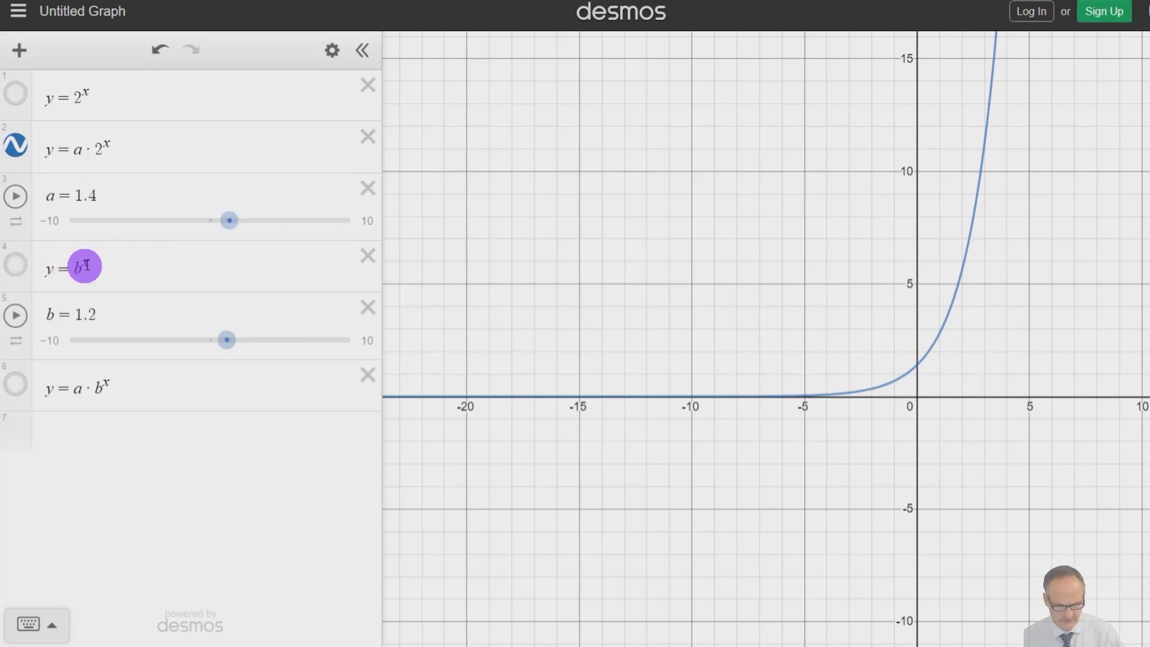
Graph only y = b^x in place of y = a·2^x, and lower b to 1 and on to 0.8.
click(16, 145)
click(21, 275)
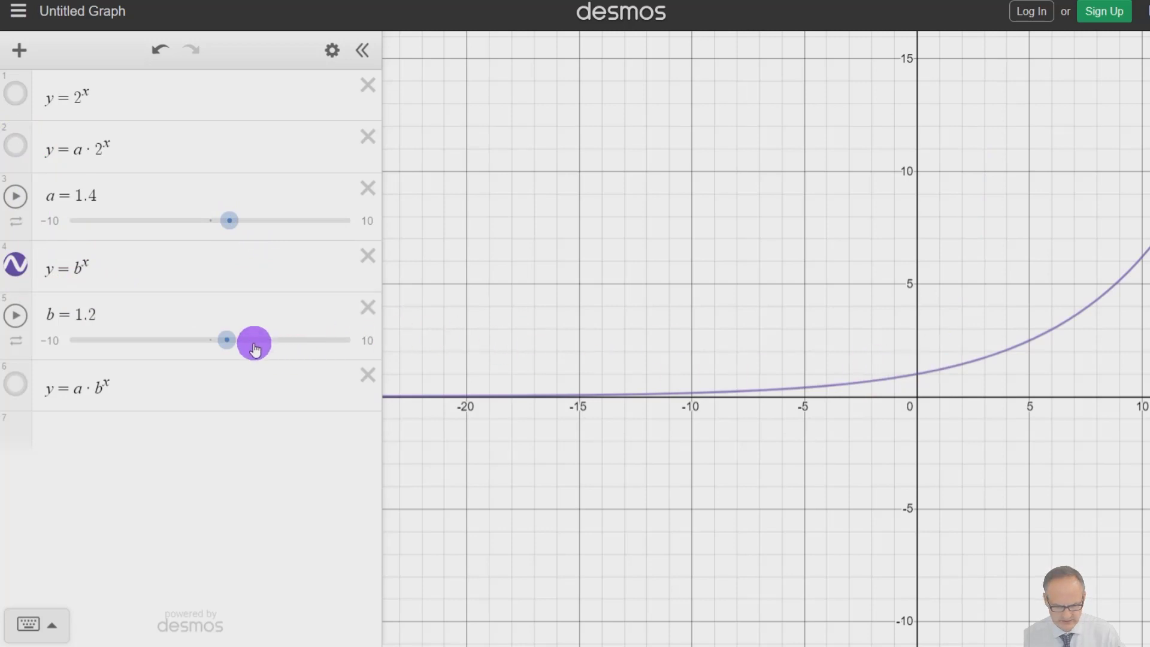
mouse_move(227, 339)
mouse_down()
mouse_move(340, 333)
mouse_move(210, 317)
mouse_move(244, 318)
mouse_move(224, 318)
mouse_up()
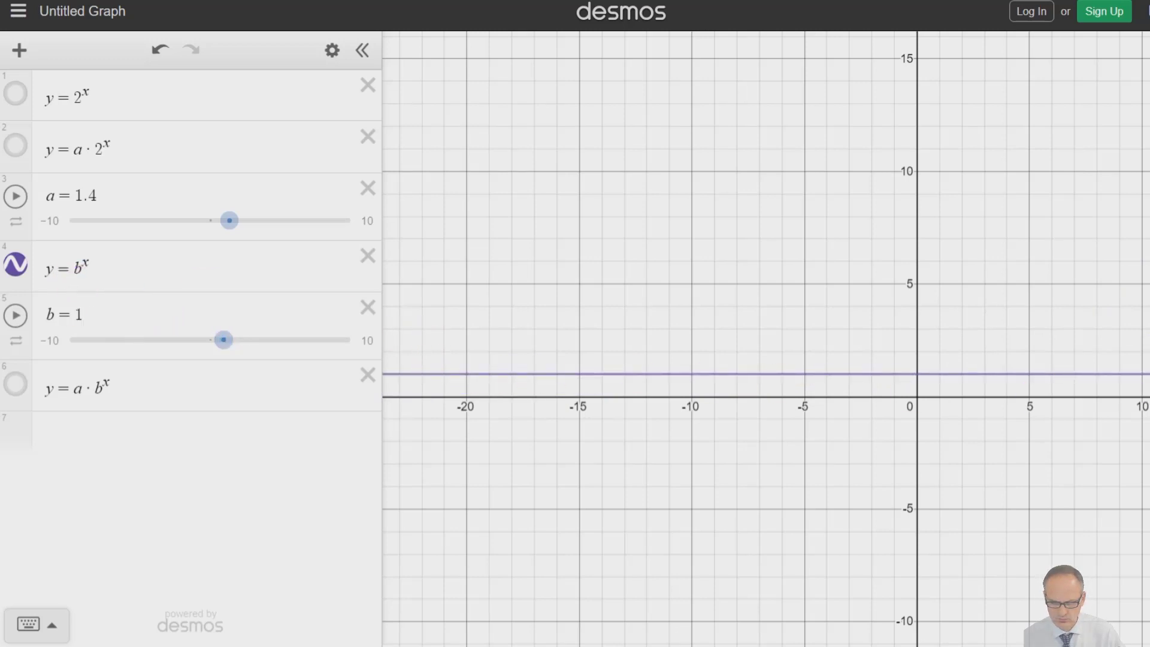
drag(224, 346, 221, 340)
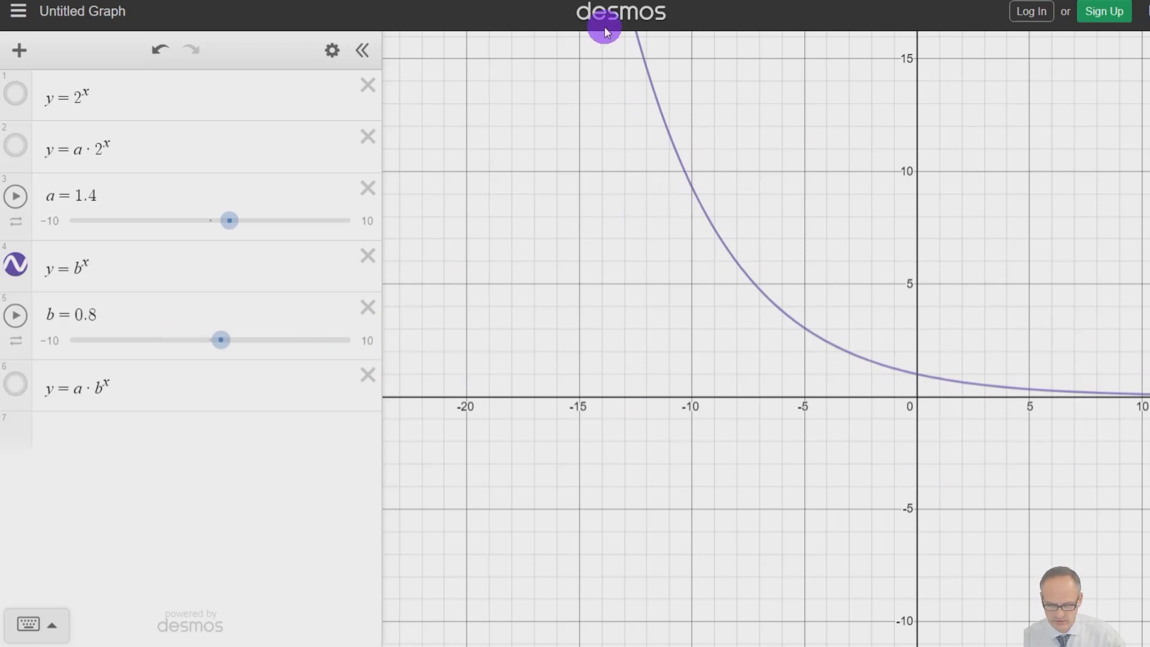
Graph only y = a·b^x with b set to 0.4 and a set to 1.8, and show its y-intercept.
click(15, 383)
click(15, 272)
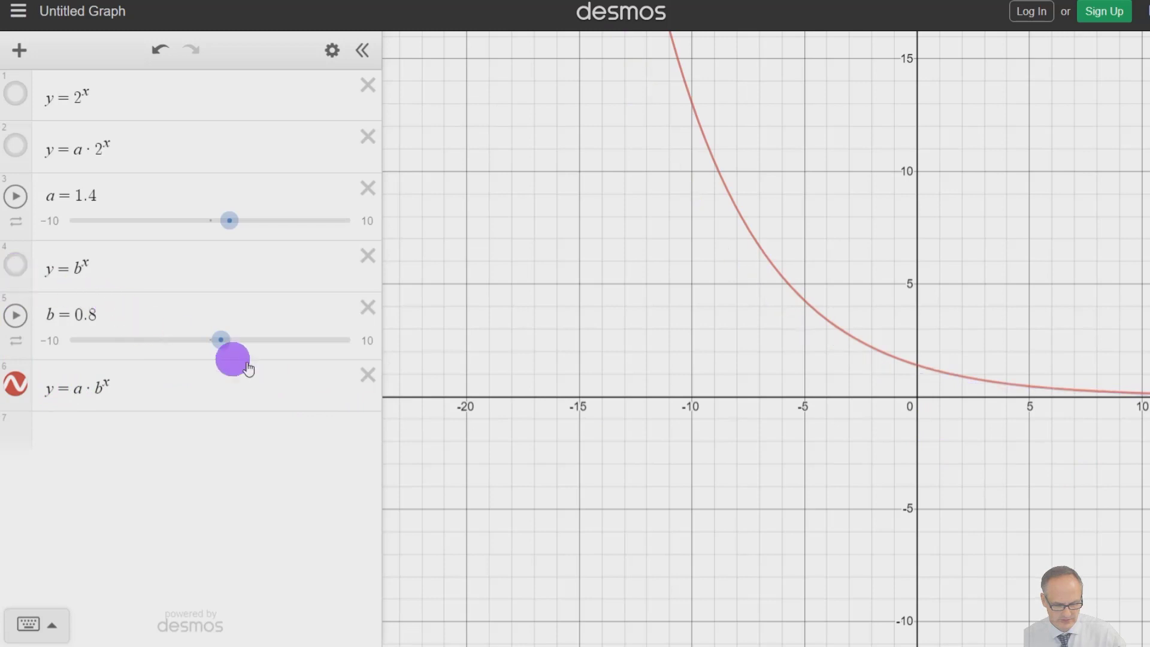
mouse_move(223, 340)
mouse_down()
mouse_move(239, 341)
mouse_move(203, 334)
mouse_move(217, 337)
mouse_up()
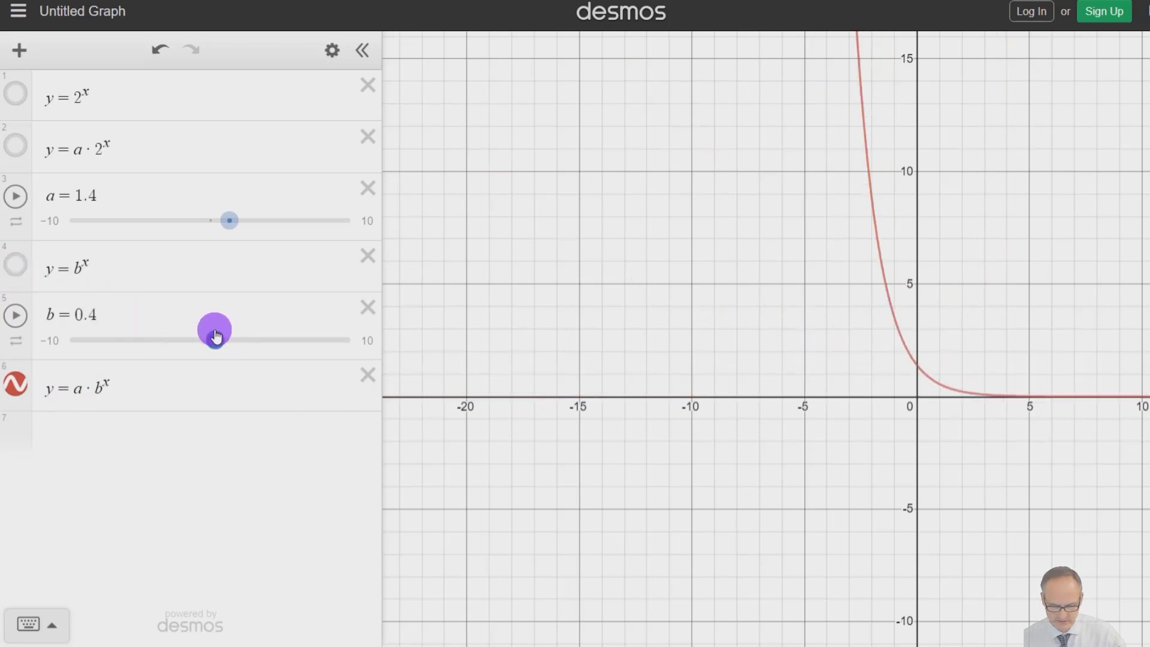
mouse_move(222, 221)
mouse_down()
mouse_move(264, 222)
mouse_move(205, 224)
mouse_move(239, 226)
mouse_up()
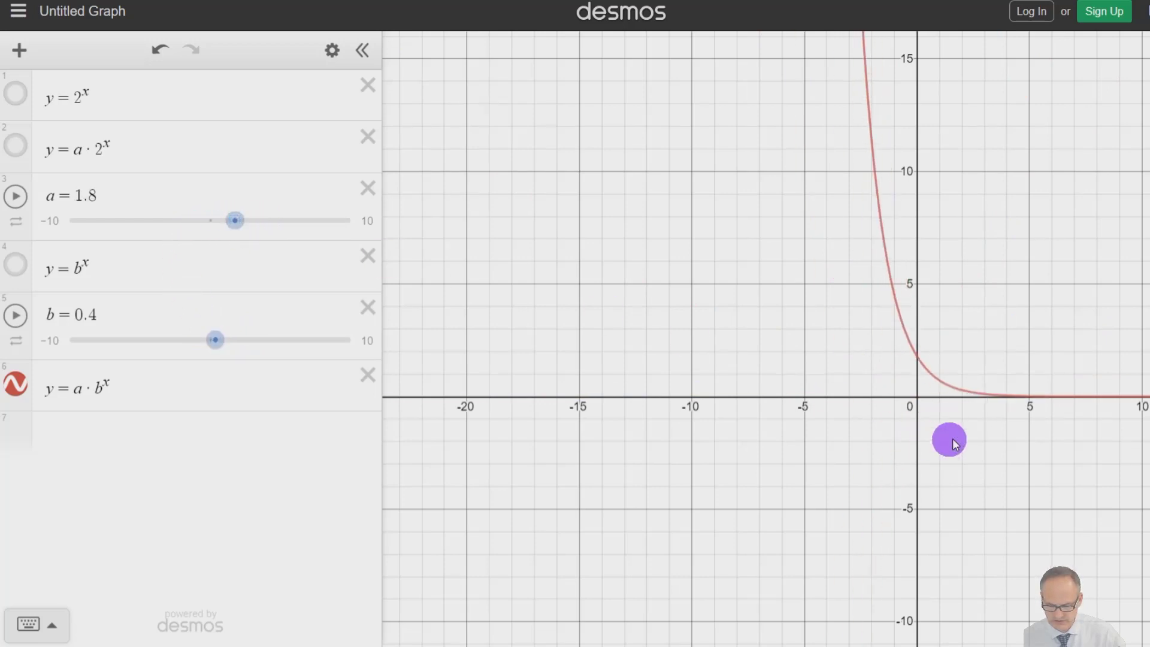
click(918, 355)
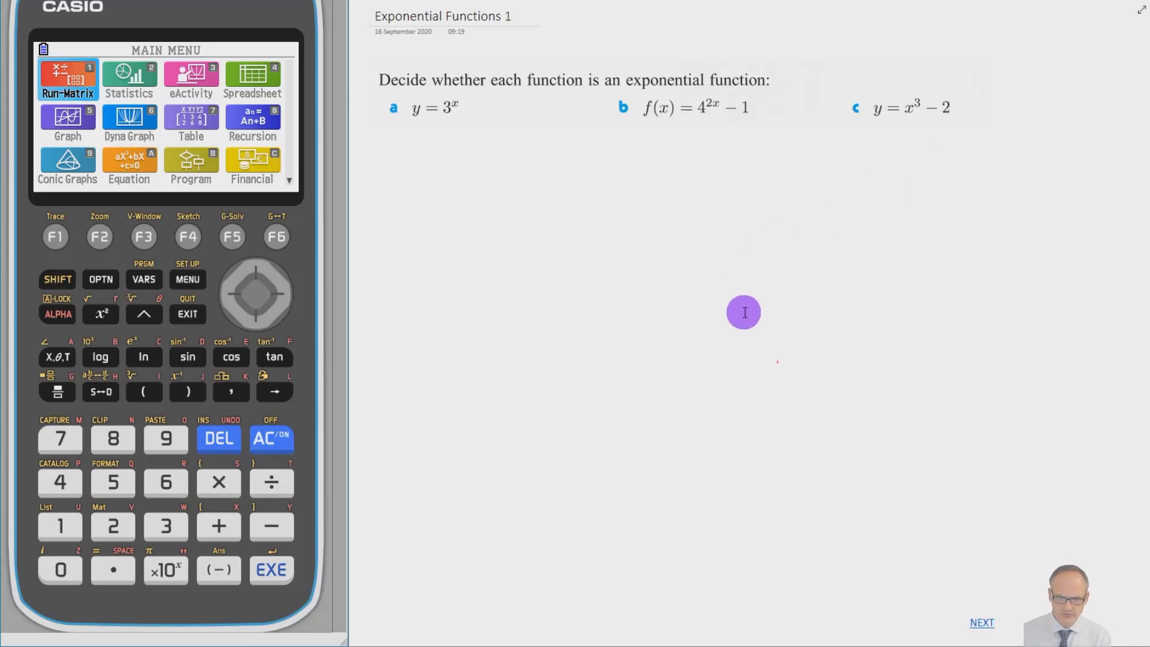
On the Exponential Functions 1 notes page, draw a tick under function a, y = 3^x.
click(777, 362)
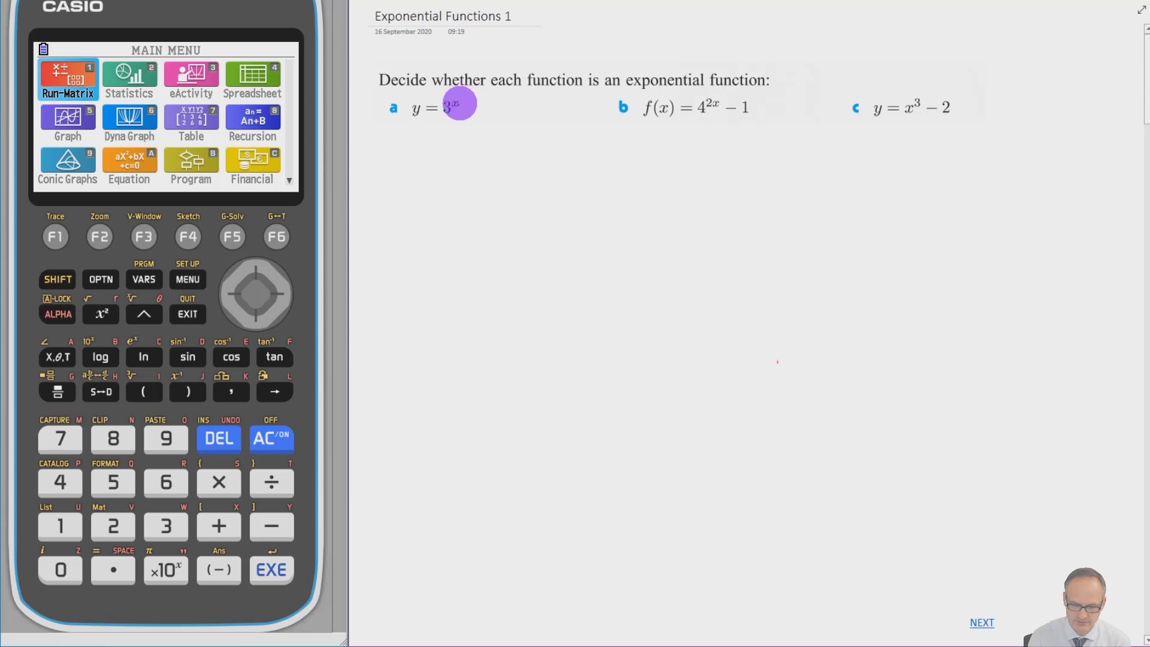
drag(426, 155, 483, 110)
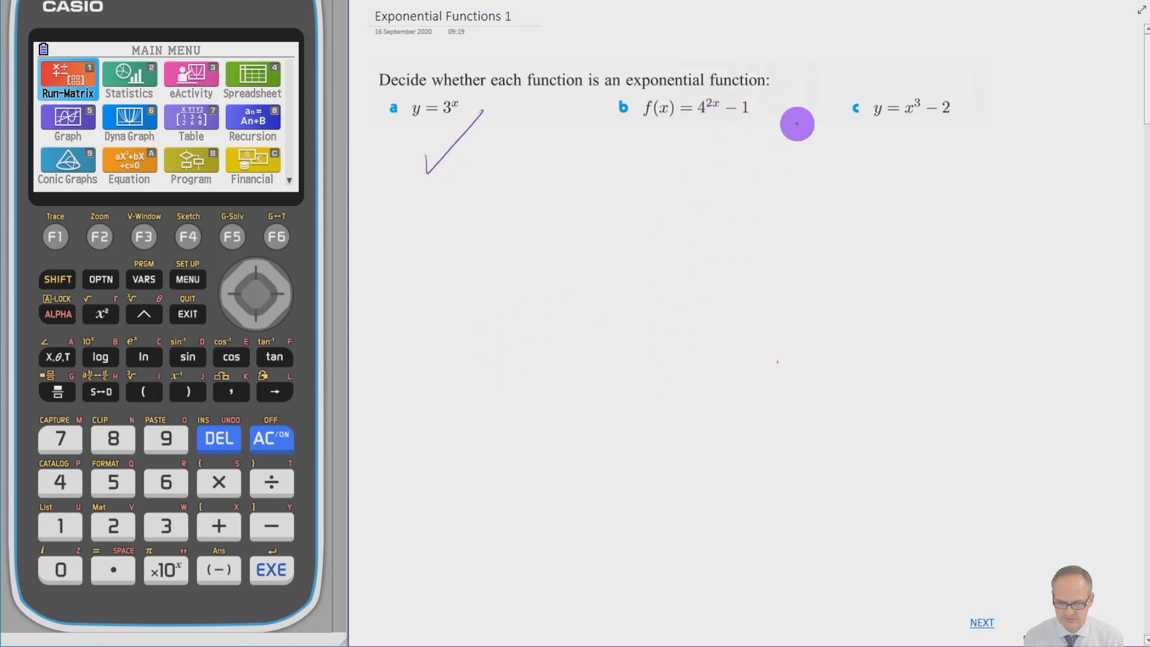
Handwrite (4^x)^2, (4^2)^x and 16^x under function b, and draw a cross under function c.
mouse_move(679, 187)
mouse_down()
mouse_move(687, 178)
mouse_move(684, 198)
mouse_move(707, 176)
mouse_move(695, 176)
mouse_up()
mouse_move(715, 153)
mouse_down()
mouse_move(713, 189)
mouse_move(679, 214)
mouse_up()
drag(721, 151, 734, 160)
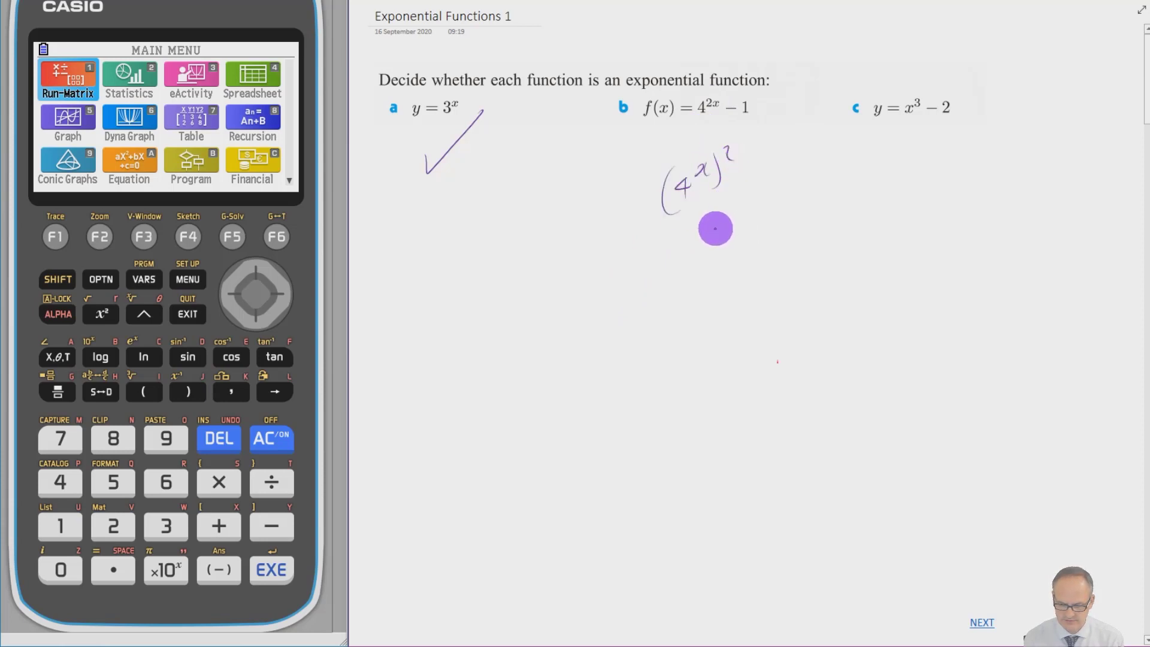
mouse_move(681, 258)
mouse_down()
mouse_move(700, 233)
mouse_move(672, 239)
mouse_move(715, 226)
mouse_move(727, 242)
mouse_up()
drag(729, 222, 712, 243)
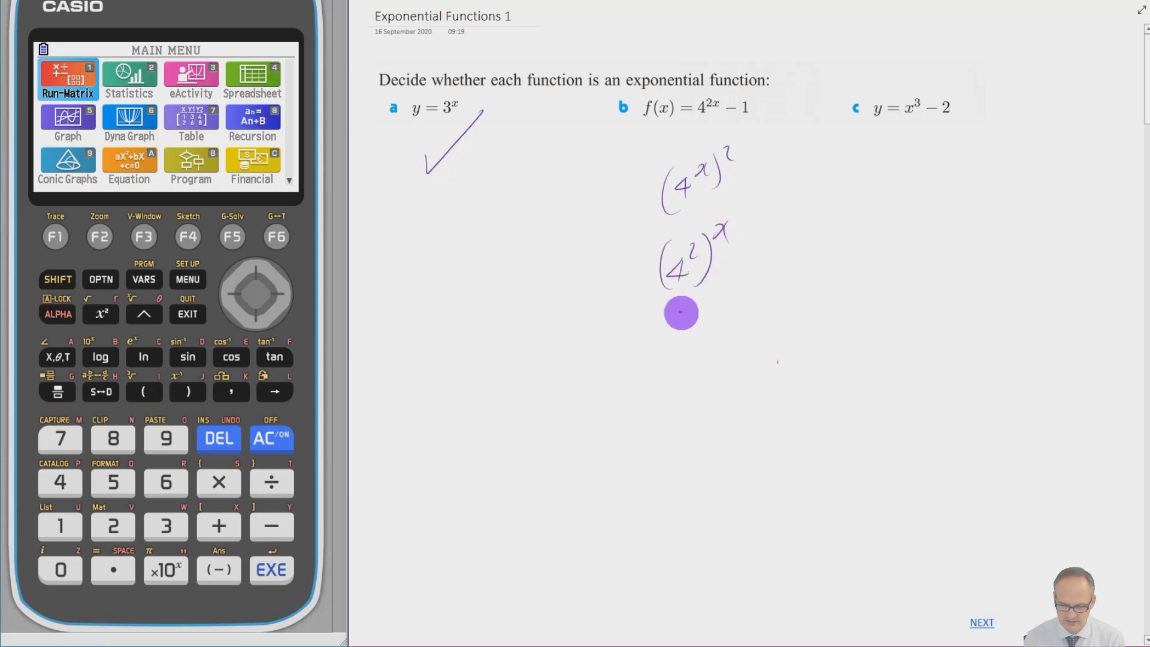
drag(673, 320, 670, 349)
mouse_move(691, 318)
mouse_down()
mouse_move(687, 335)
mouse_move(712, 318)
mouse_up()
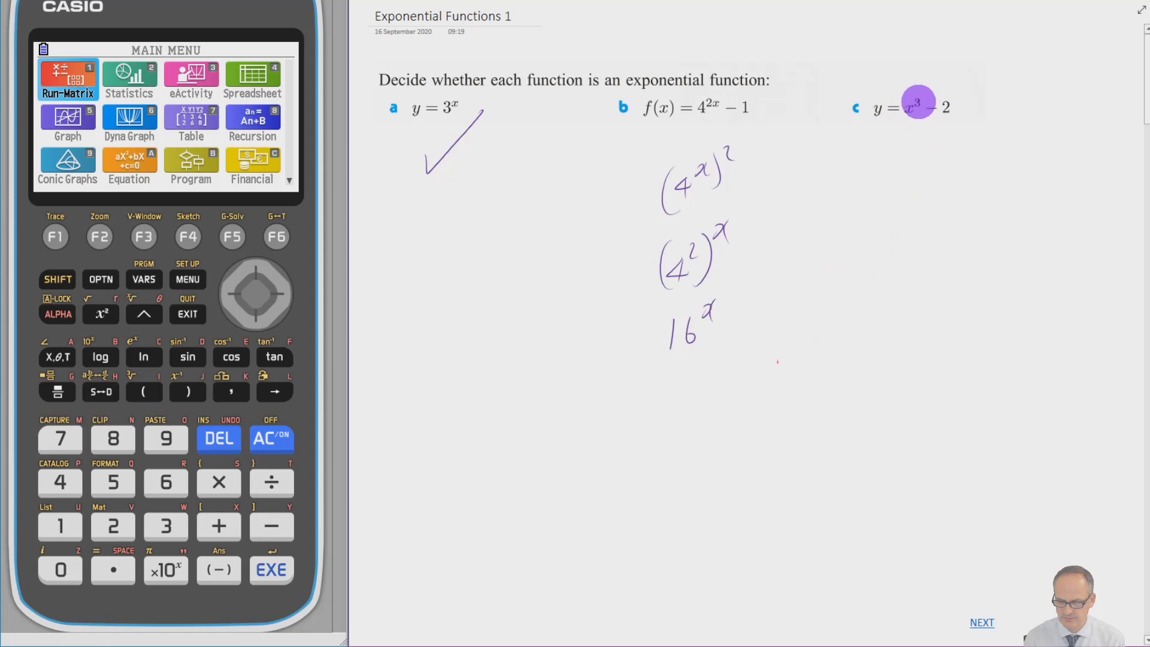
mouse_move(905, 134)
mouse_down()
mouse_move(929, 158)
mouse_move(903, 170)
mouse_up()
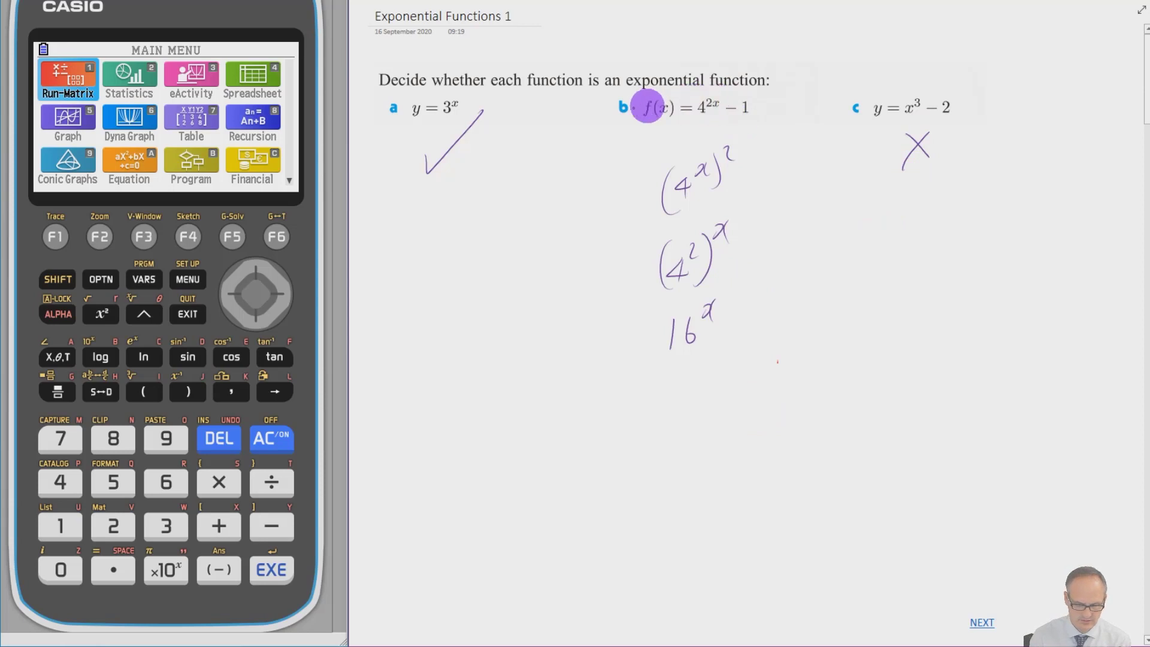
Open Graph mode on the Casio calculator emulator and enter 4^(2x) as function Y1.
click(187, 280)
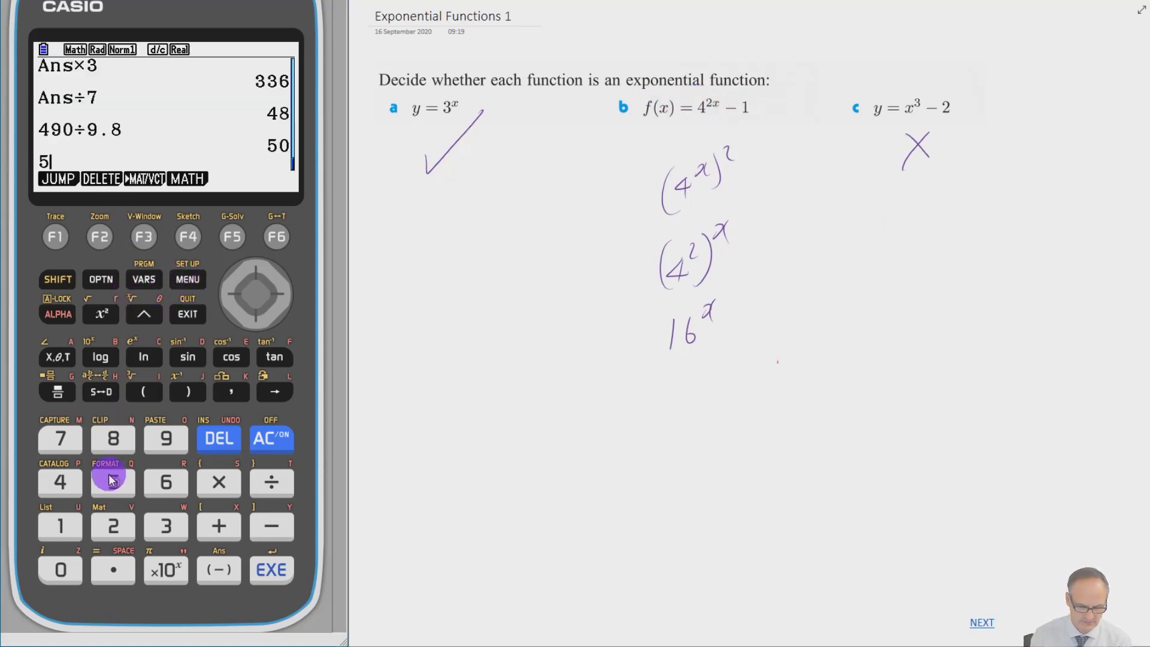
click(180, 282)
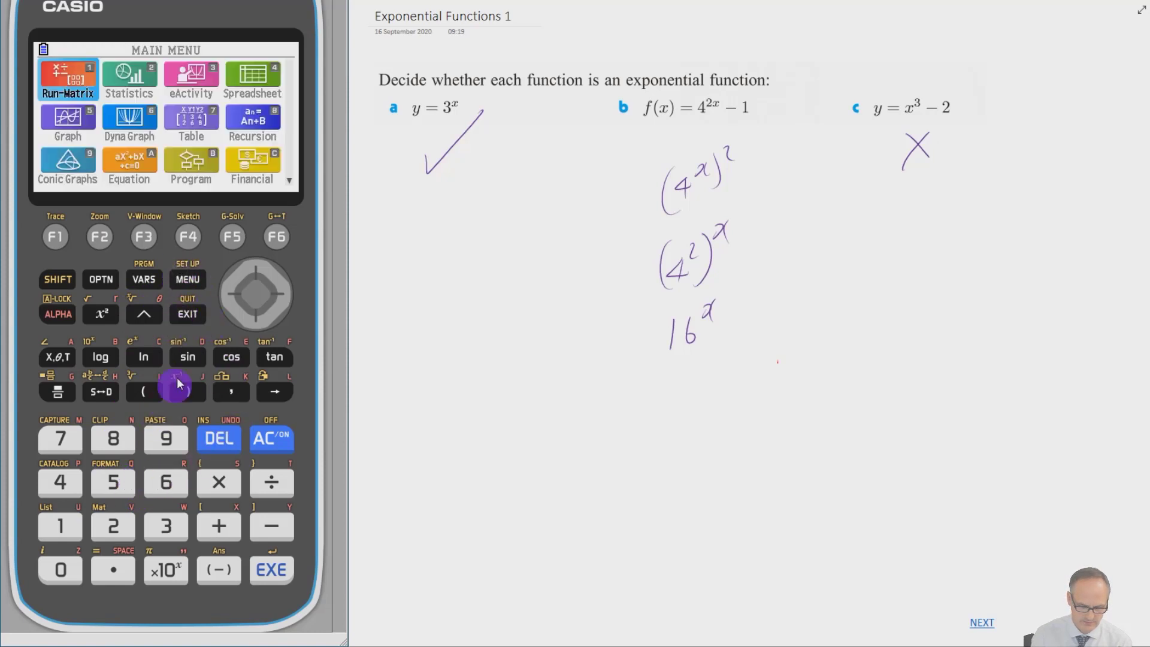
click(140, 496)
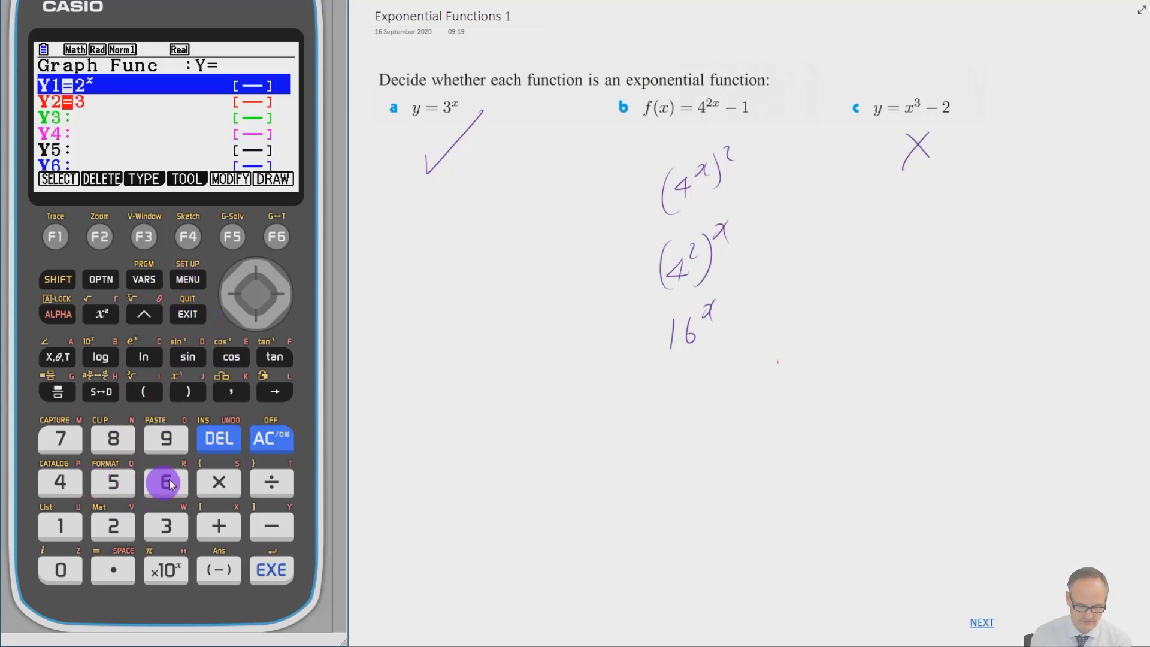
click(255, 277)
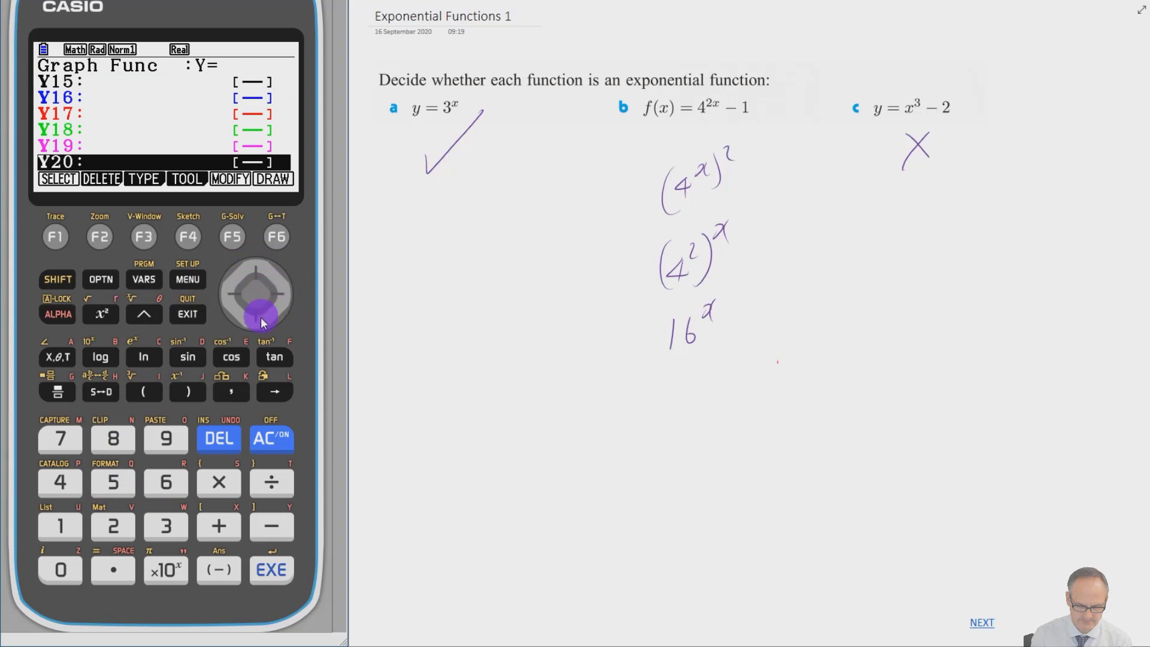
click(246, 311)
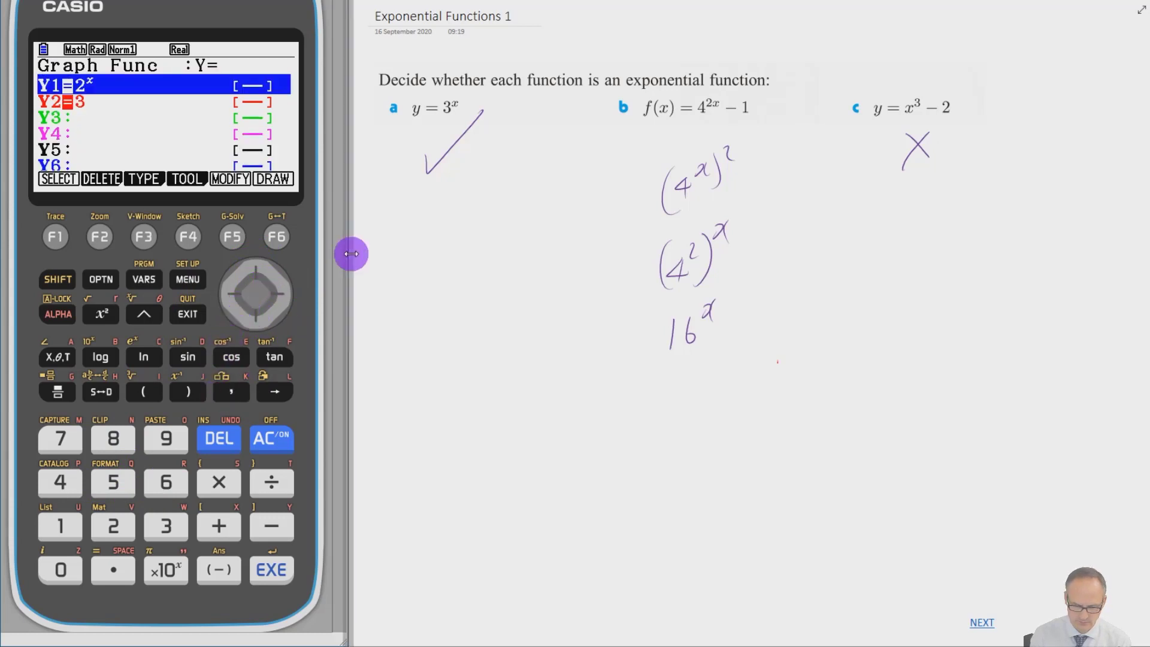
click(65, 479)
click(134, 303)
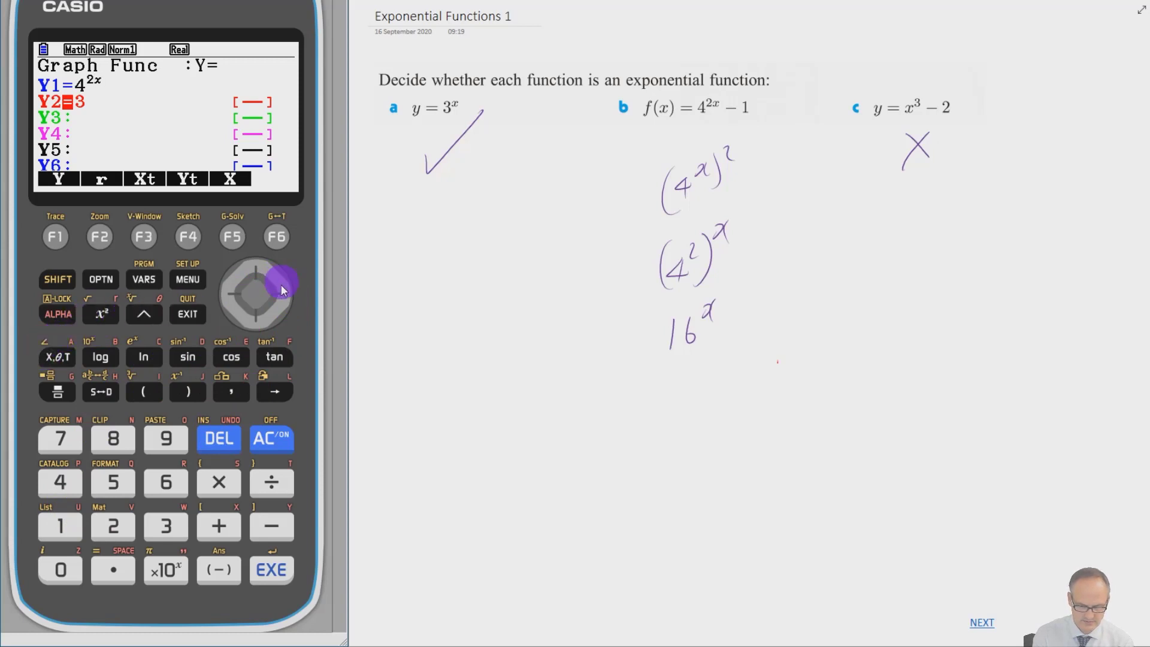
Complete function Y1 on the calculator as 4^(2x) − 1 and store it.
click(277, 519)
click(60, 526)
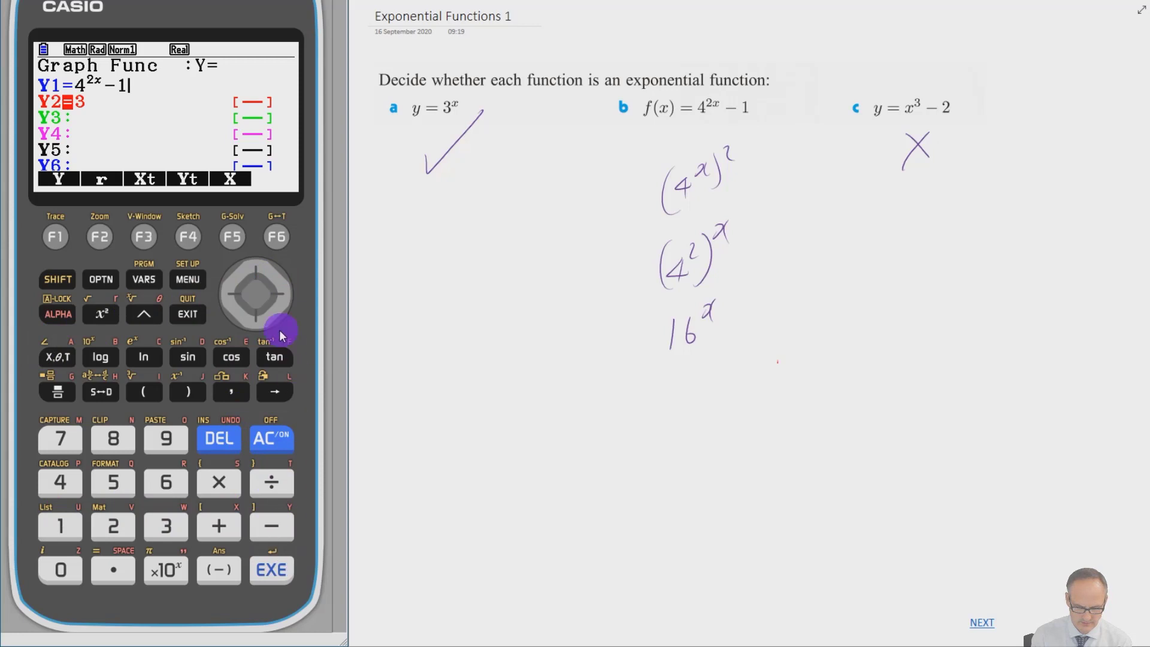
click(265, 558)
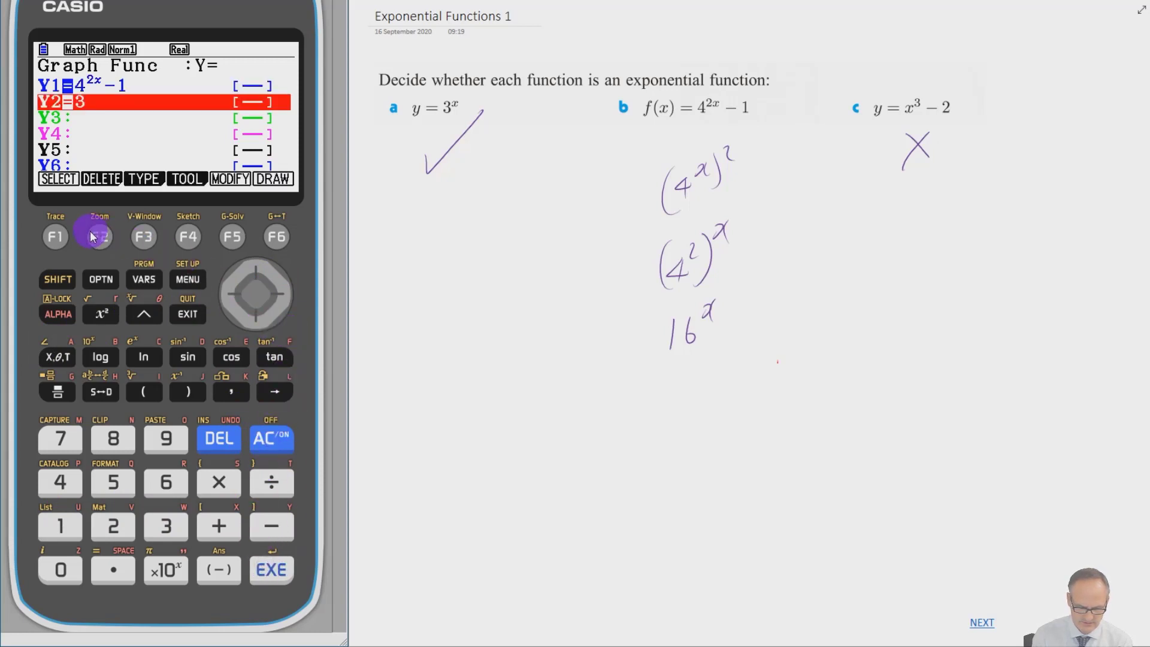
Delete function Y2 from the calculator's function list and draw the graph of Y1.
click(91, 235)
click(277, 442)
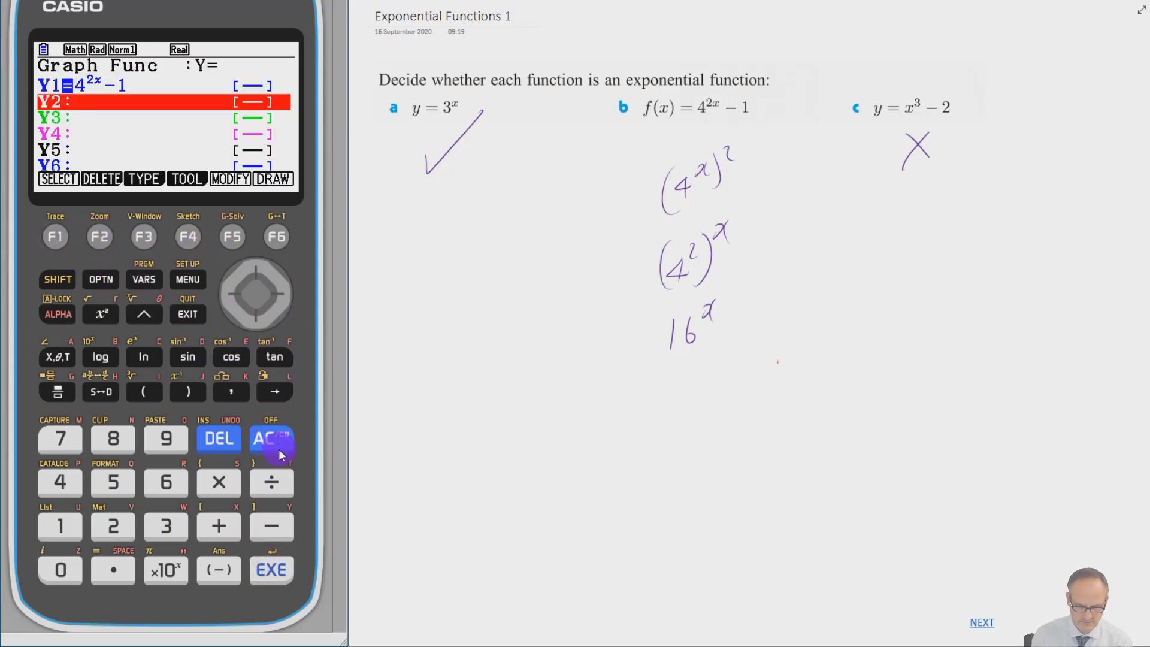
click(271, 233)
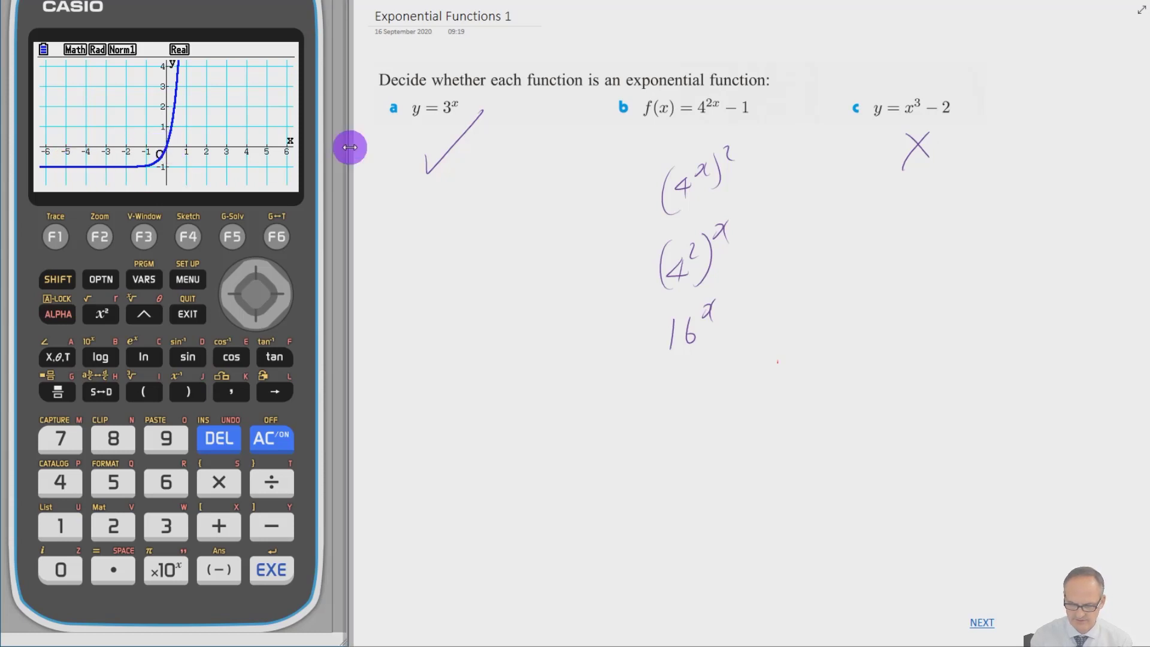
Draw a downward arrow beside the handwritten working for function b, and go on to the y = 4^x exercise.
drag(789, 251, 788, 338)
drag(774, 320, 801, 323)
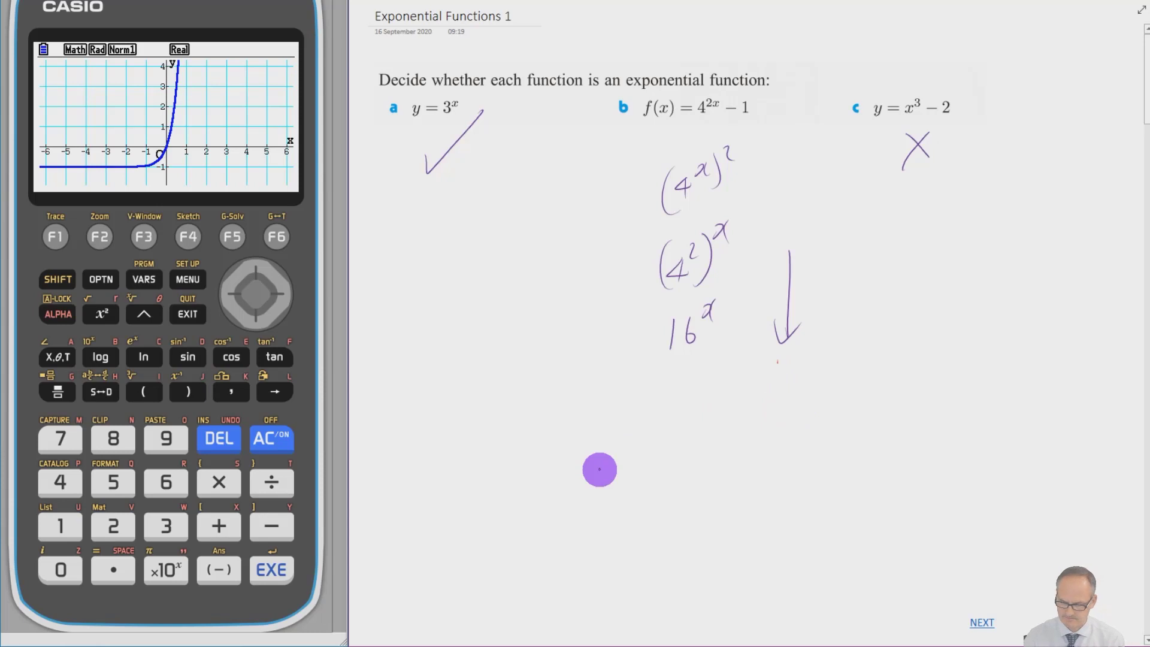
click(982, 623)
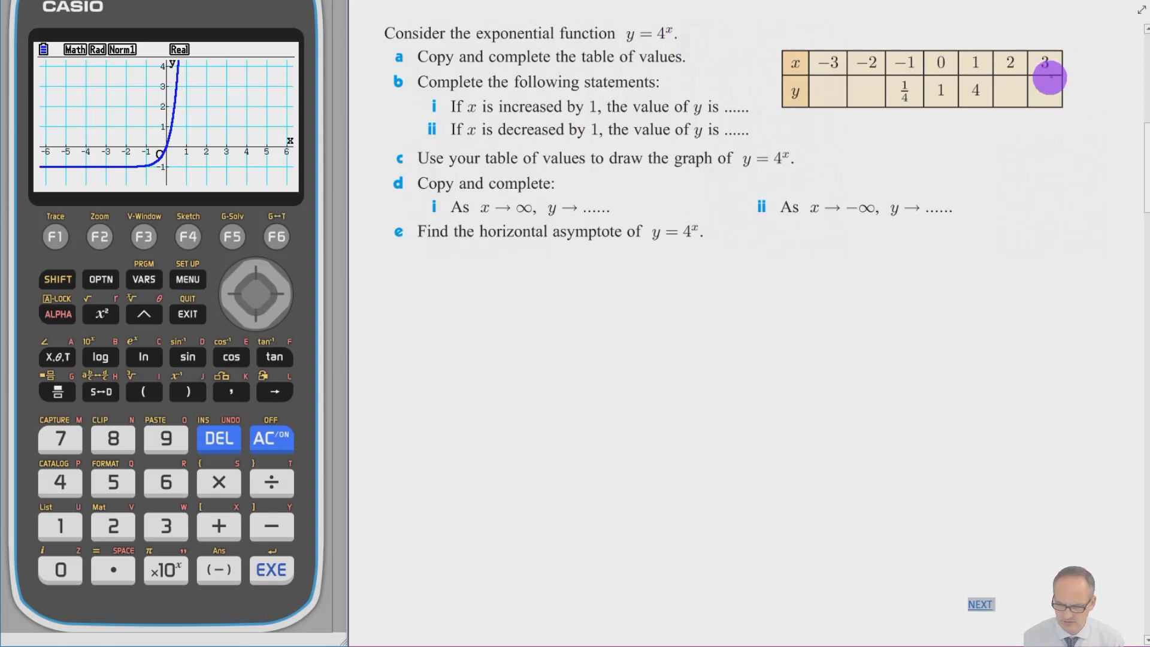
Handwrite the missing y values in the y = 4^x table: 16 and 64 for x = 2 and 3, 1/16 and 1/64 for x = −2 and −3.
drag(1006, 83, 1004, 97)
mouse_move(1017, 82)
mouse_down()
mouse_move(1013, 93)
mouse_move(1058, 90)
mouse_up()
drag(1056, 84, 1051, 97)
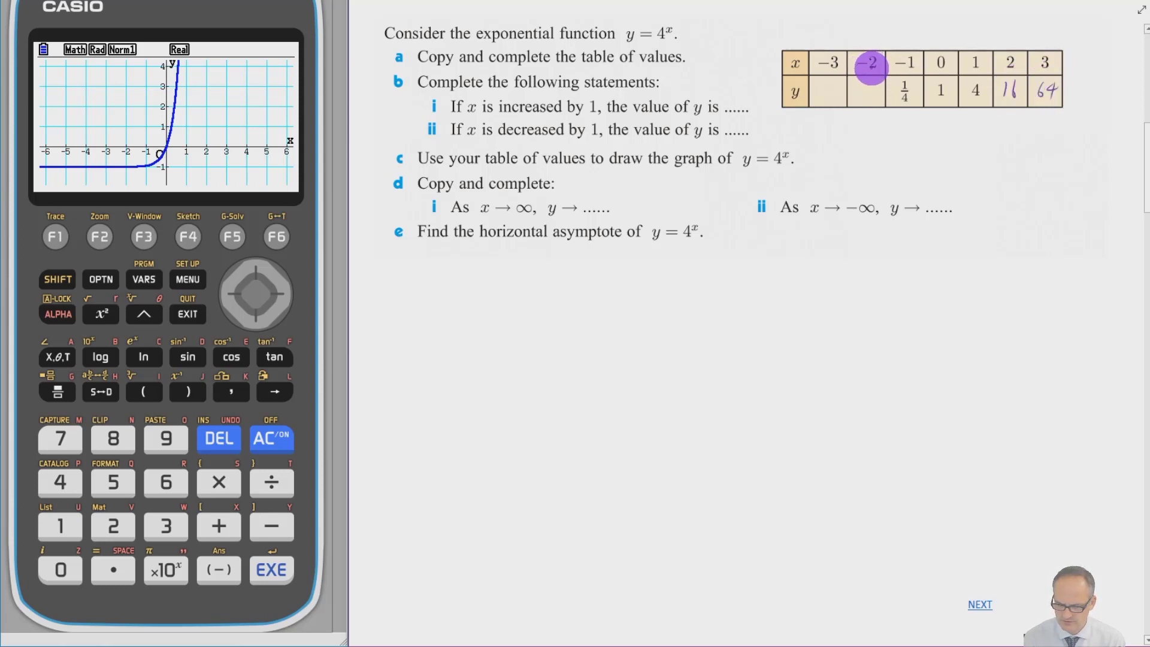
drag(863, 75, 863, 81)
drag(857, 87, 869, 85)
drag(861, 88, 859, 97)
drag(867, 91, 826, 81)
drag(817, 88, 832, 102)
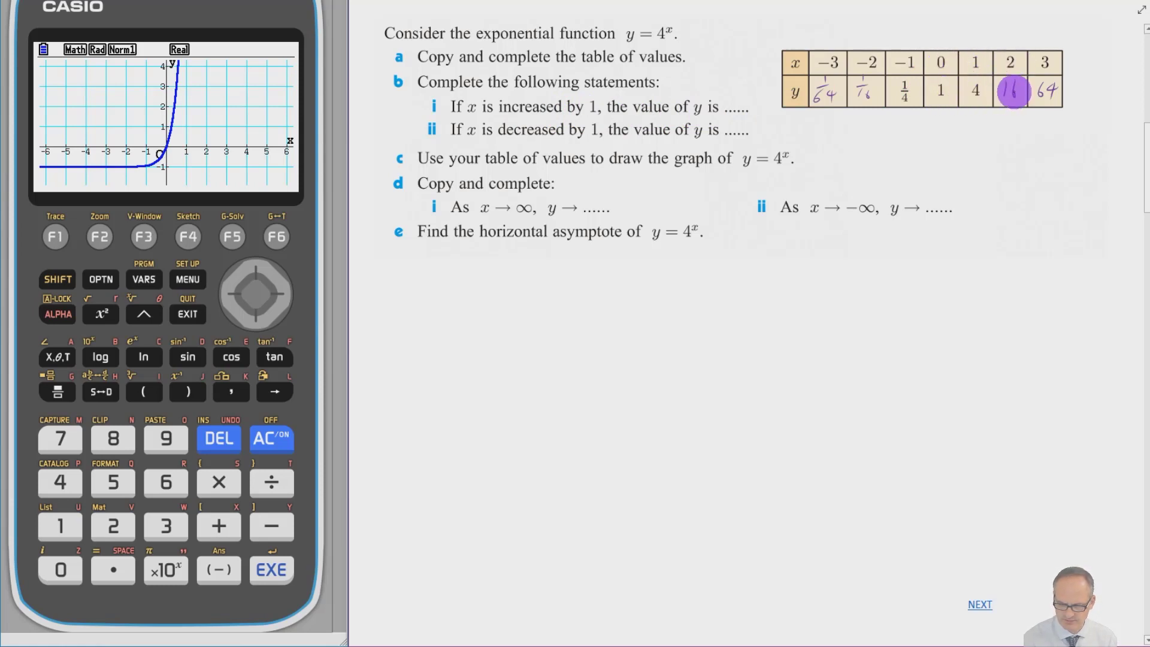
Handwrite the answer "y is increased by a factor of 4" below the exercise questions.
drag(451, 272, 454, 301)
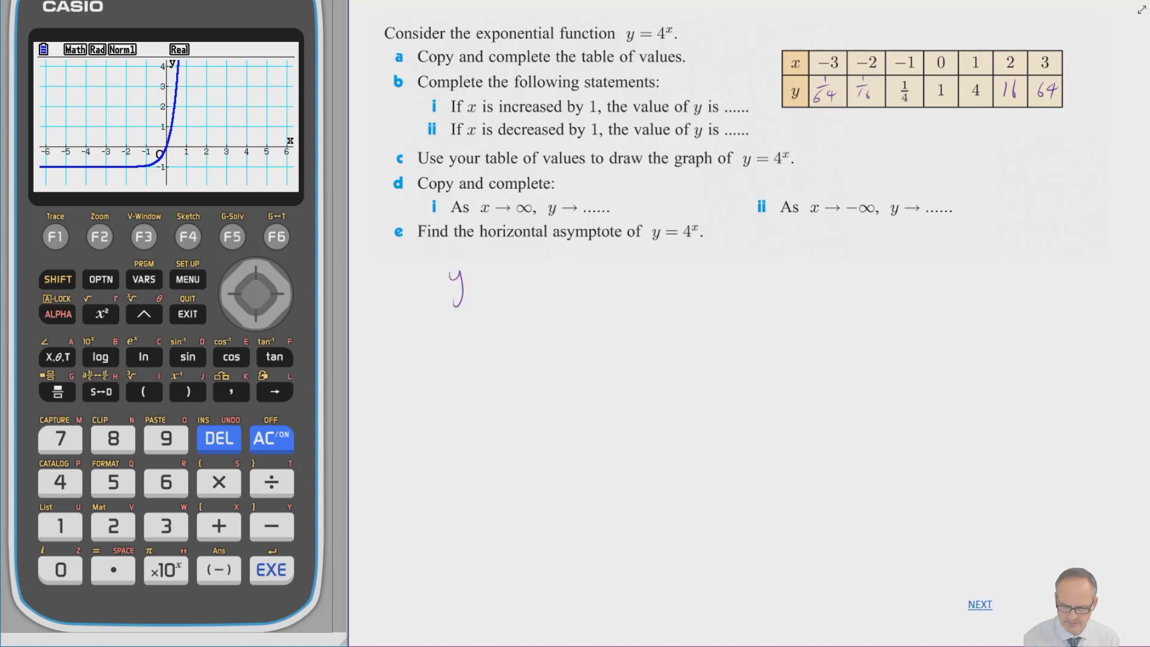
mouse_move(478, 277)
mouse_down()
mouse_move(483, 287)
mouse_move(597, 285)
mouse_up()
click(478, 265)
click(562, 266)
mouse_move(601, 277)
mouse_down()
mouse_move(603, 287)
mouse_move(611, 278)
mouse_up()
mouse_move(618, 281)
mouse_down()
mouse_move(673, 278)
mouse_move(688, 260)
mouse_move(706, 286)
mouse_move(724, 283)
mouse_up()
drag(739, 276, 741, 296)
mouse_move(777, 274)
mouse_down()
mouse_move(814, 287)
mouse_move(904, 261)
mouse_move(1012, 254)
mouse_move(1001, 278)
mouse_move(1018, 264)
mouse_up()
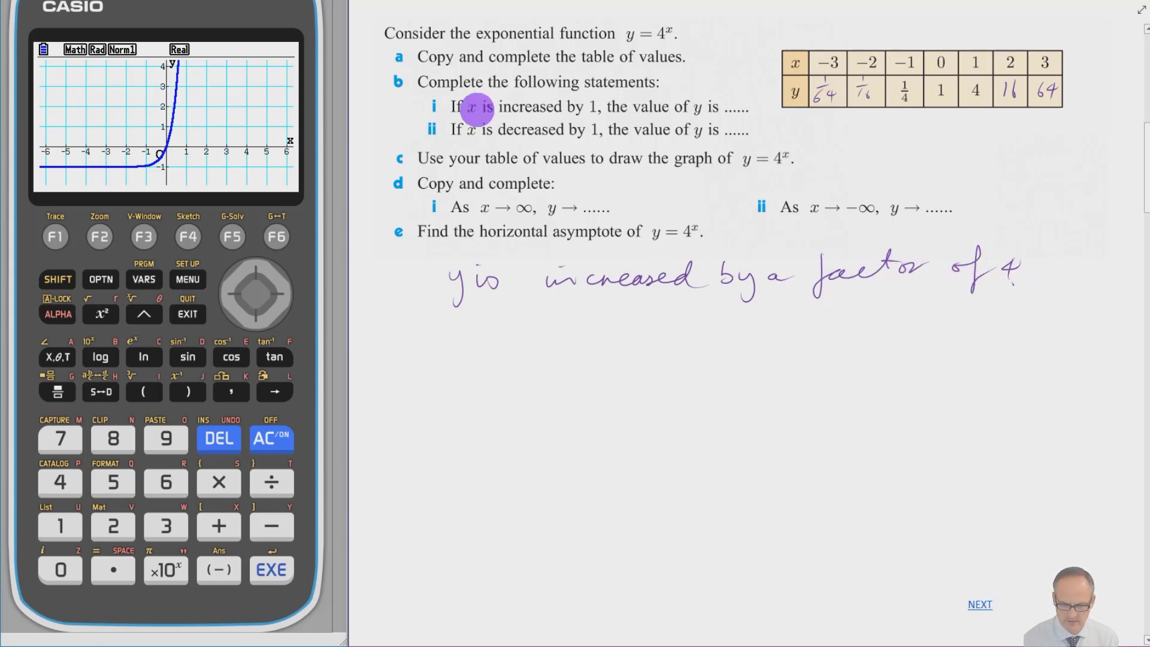
Label the handwritten answer i), and add answer ii) below it with the word "decreased" and ditto marks for the repeated words.
drag(390, 276, 389, 286)
drag(400, 269, 394, 288)
click(380, 266)
drag(402, 343, 395, 359)
mouse_move(409, 344)
mouse_down()
mouse_move(410, 356)
mouse_move(470, 329)
mouse_move(582, 336)
mouse_move(739, 318)
mouse_move(1026, 314)
mouse_up()
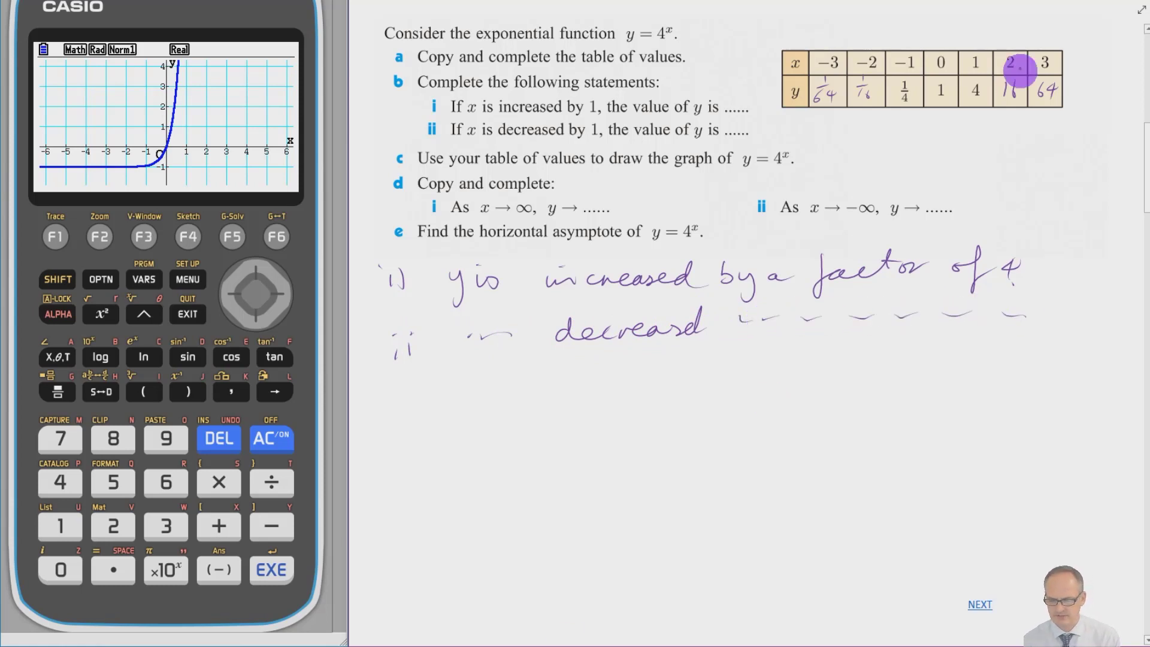